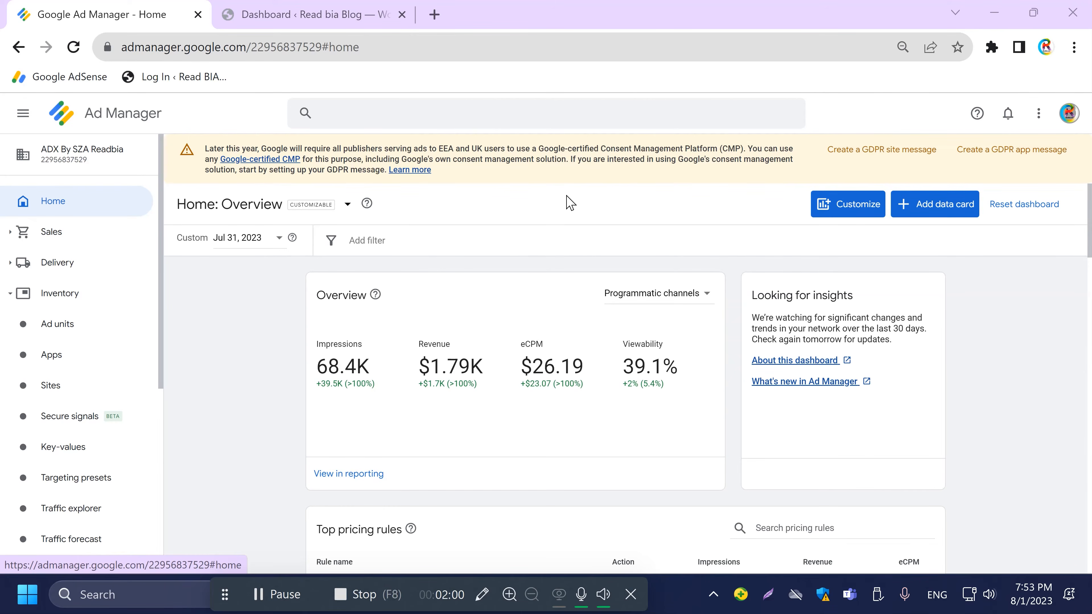
click(201, 141)
mouse_move(210, 150)
mouse_down()
mouse_move(378, 188)
mouse_move(385, 171)
mouse_move(205, 140)
mouse_up()
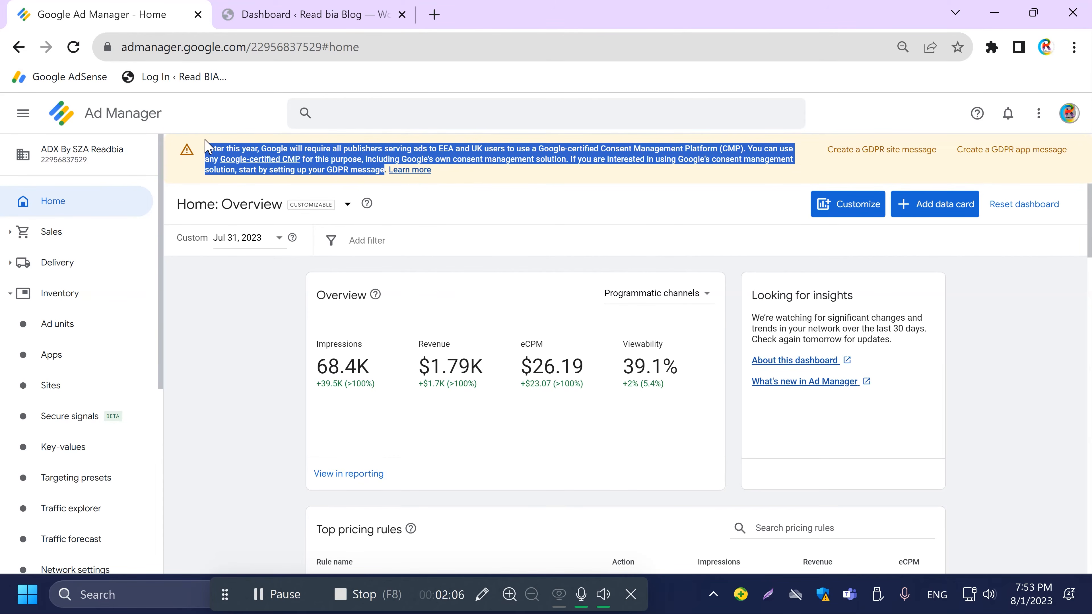
click(207, 322)
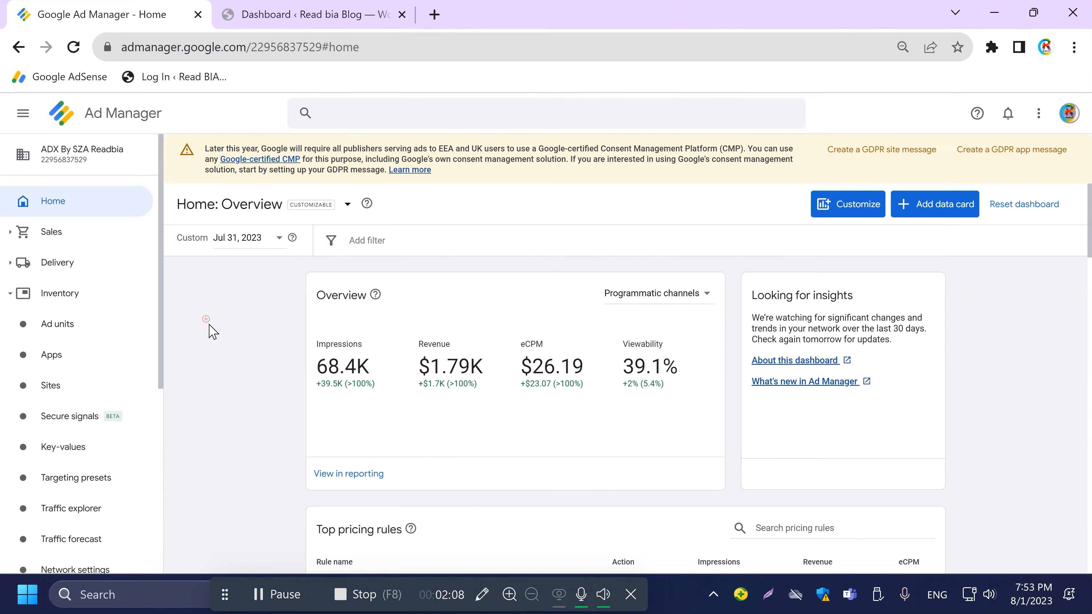
Step: Reload the Ad Manager home page and go to the message types in Privacy & messaging
click(74, 47)
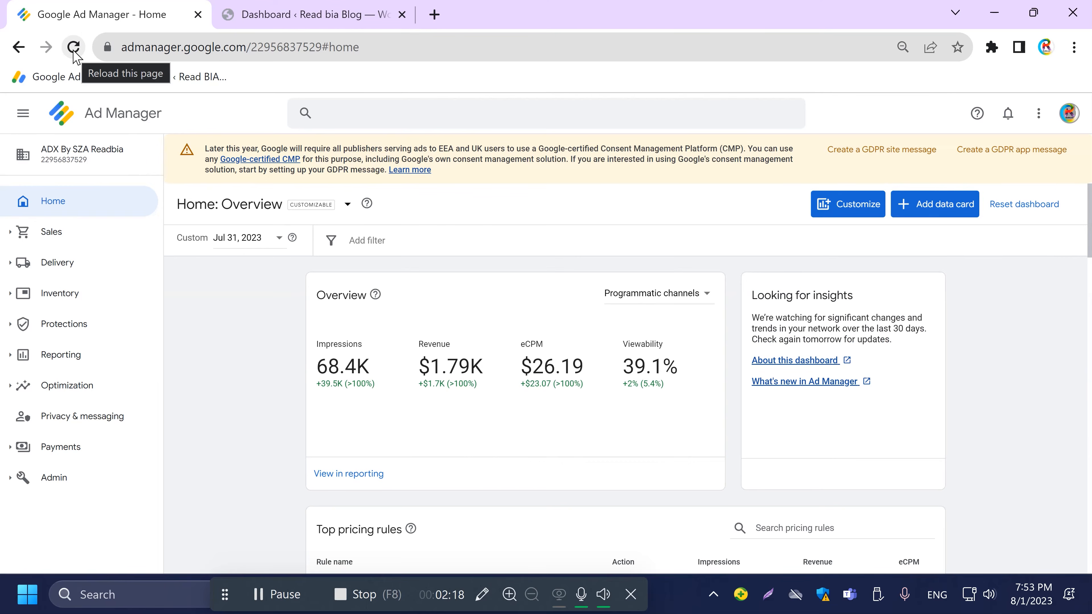
click(83, 365)
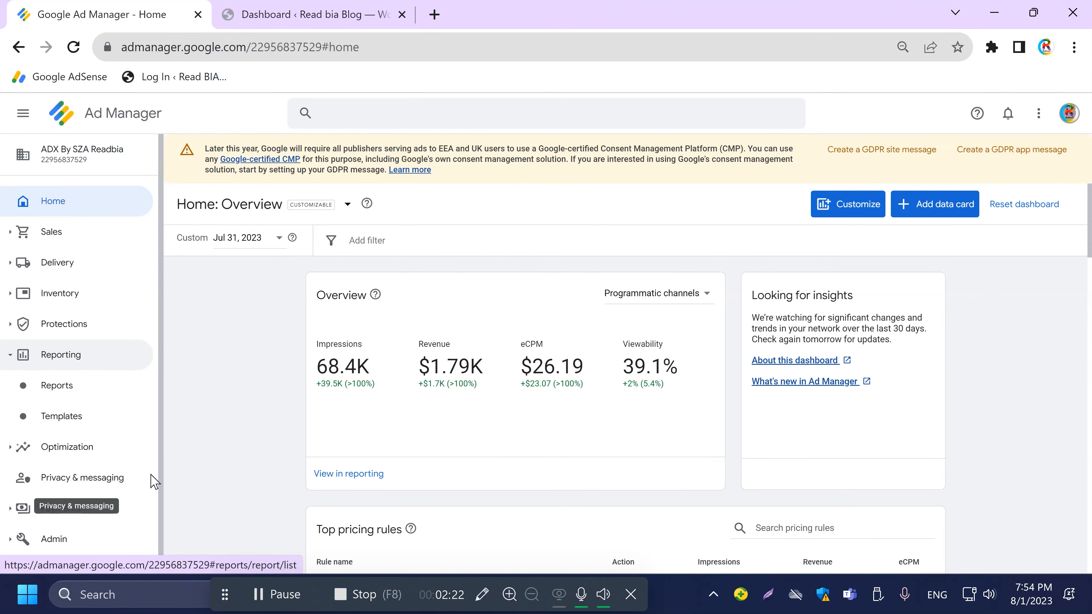
click(111, 498)
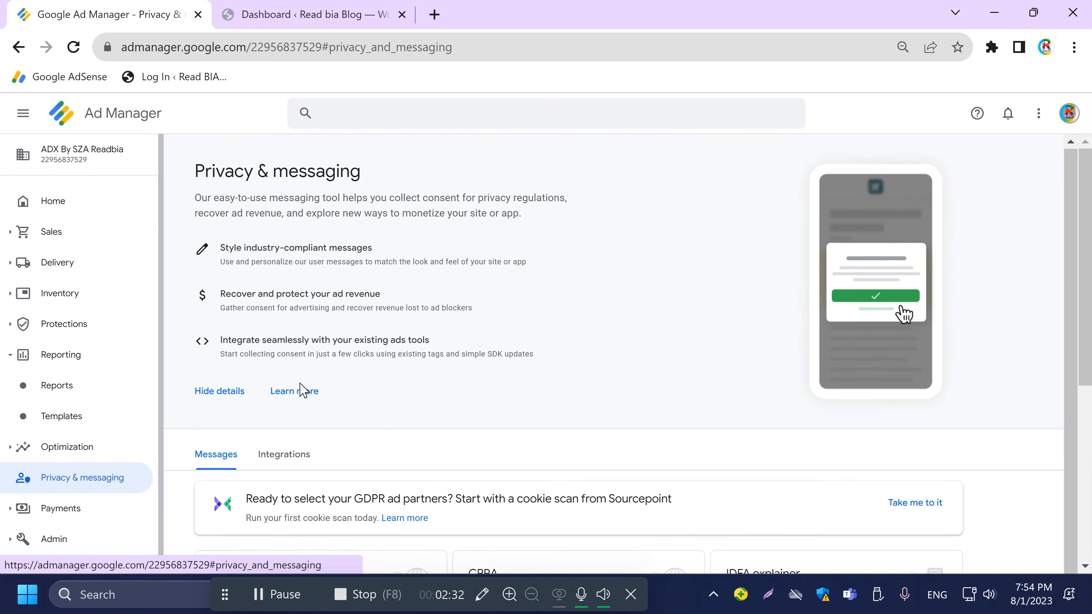
scroll(301, 415, down, 2)
scroll(301, 415, down, 4)
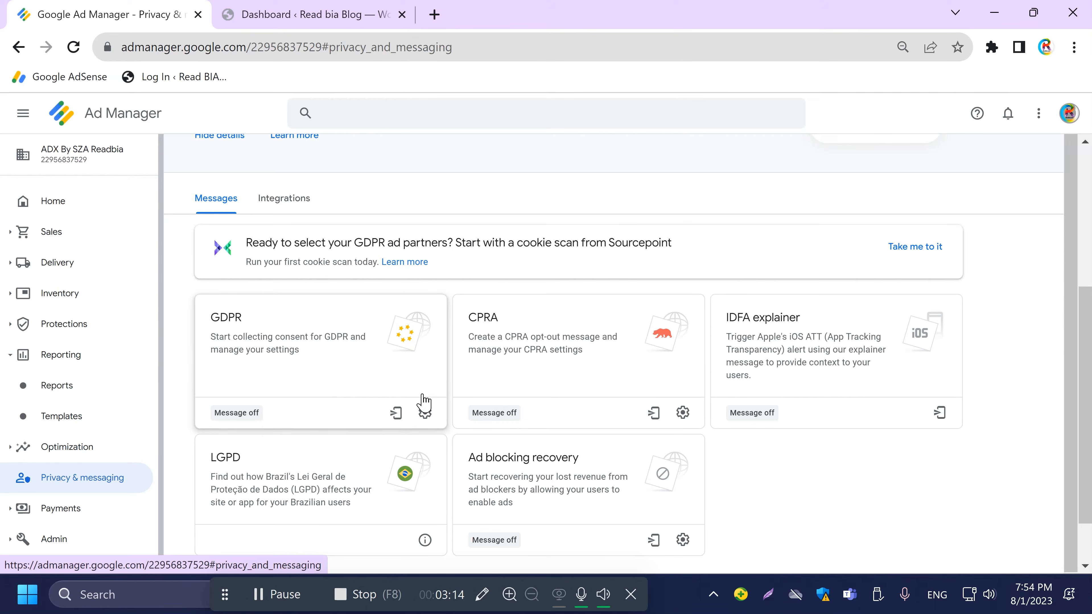
Step: Go through the GDPR introduction and start creating a GDPR message for Sites
click(323, 319)
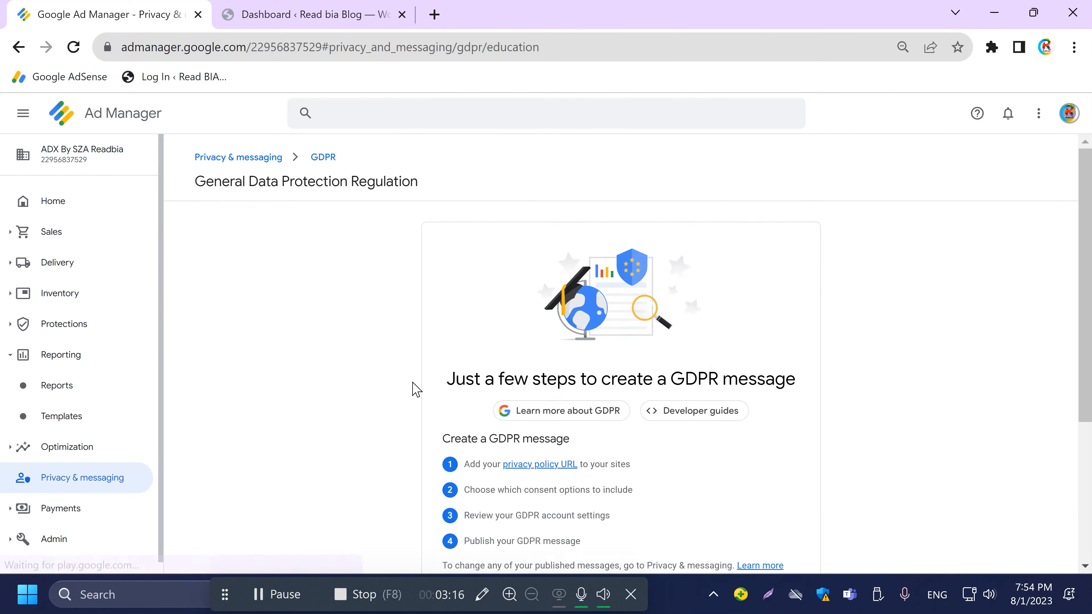
scroll(514, 300, down, 3)
click(637, 390)
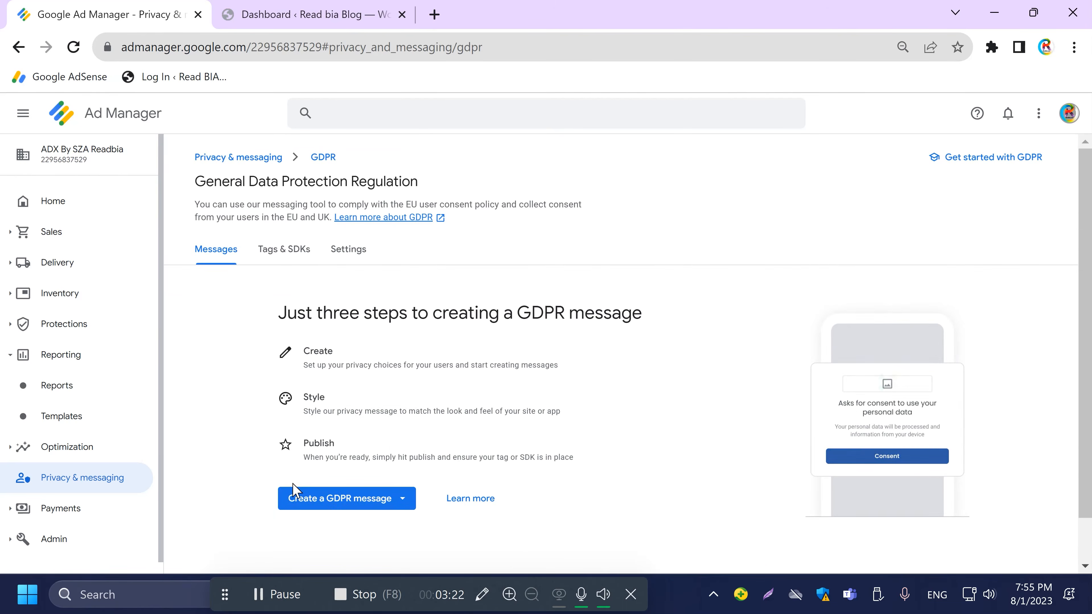
click(337, 502)
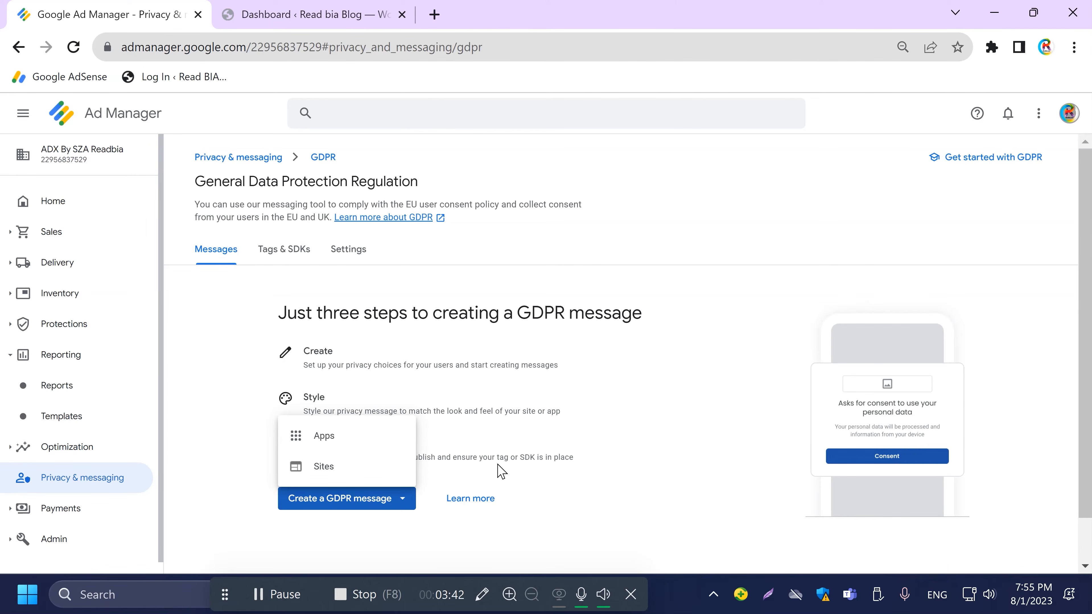
click(387, 478)
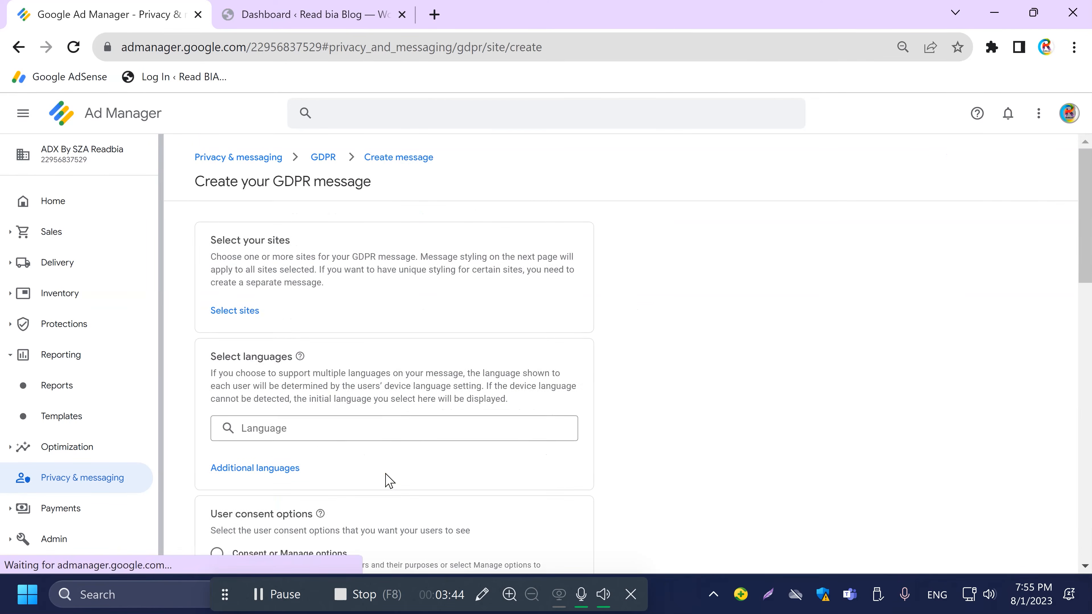
Step: Select readbia.com as the site for the GDPR message and confirm the selection
click(239, 311)
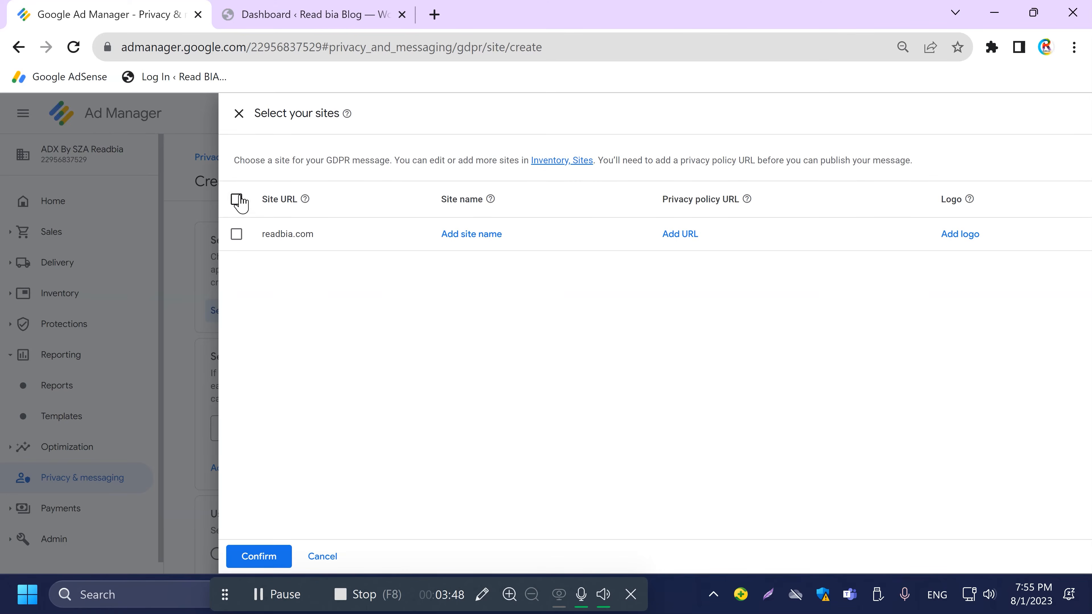
click(236, 199)
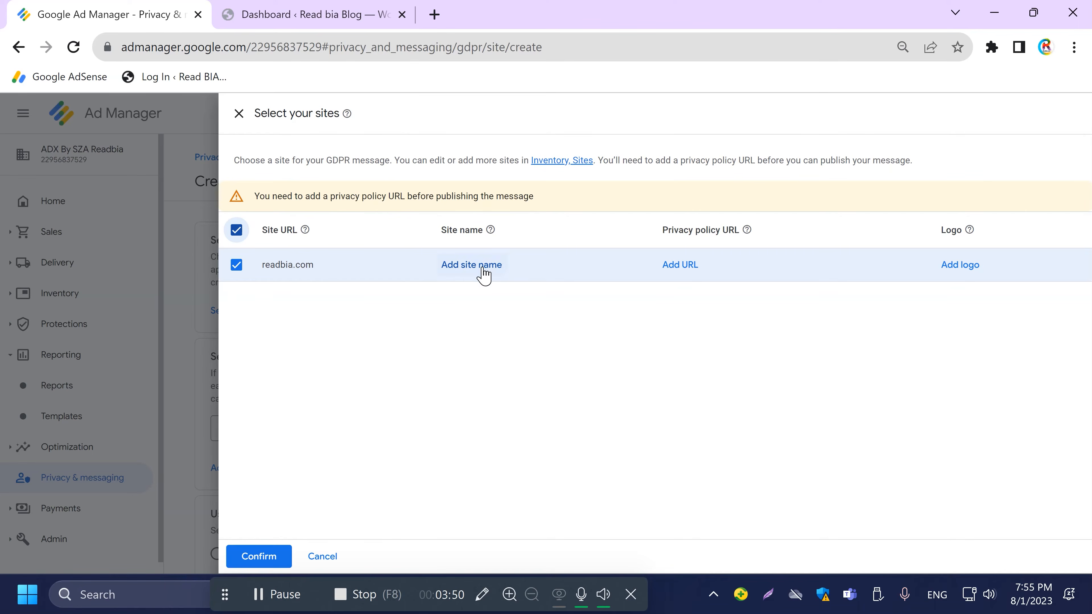
click(257, 556)
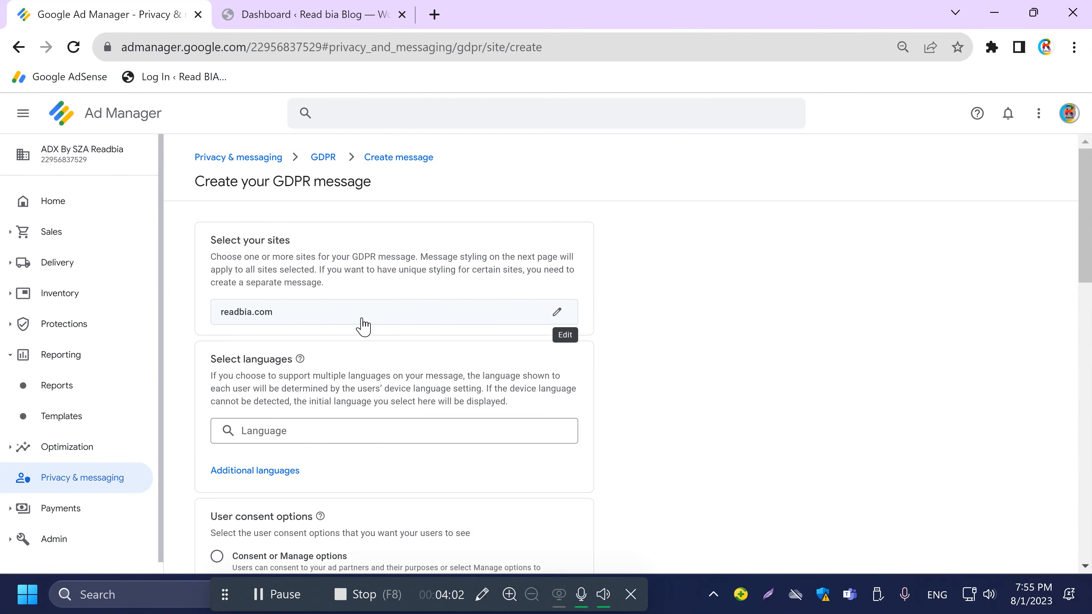
Step: Set the user consent options to "Consent or Manage options" and enable "Close (do not consent)"
scroll(361, 326, down, 3)
click(218, 390)
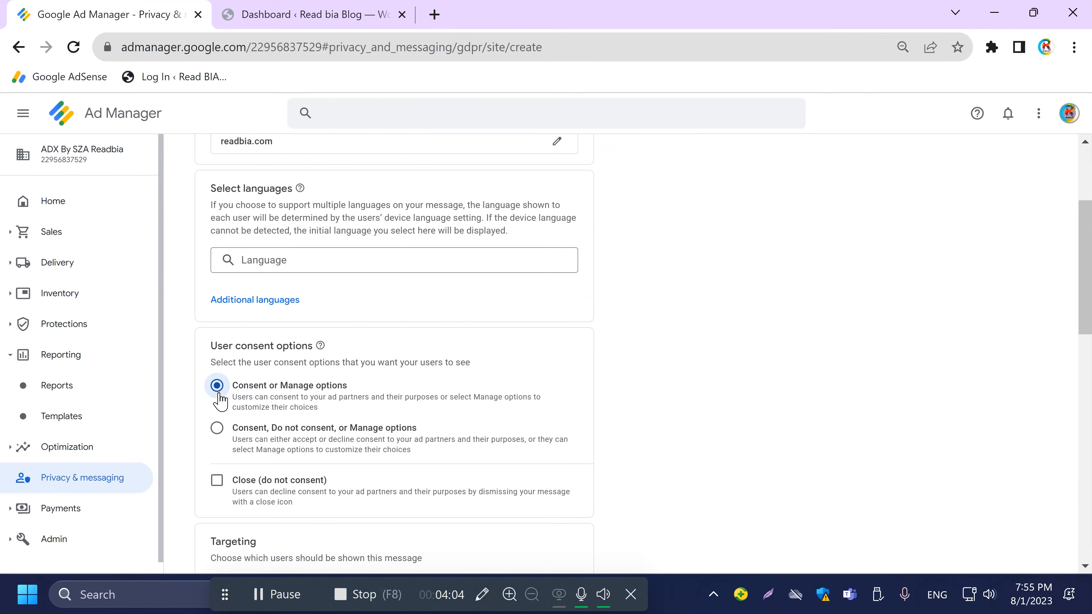
click(218, 480)
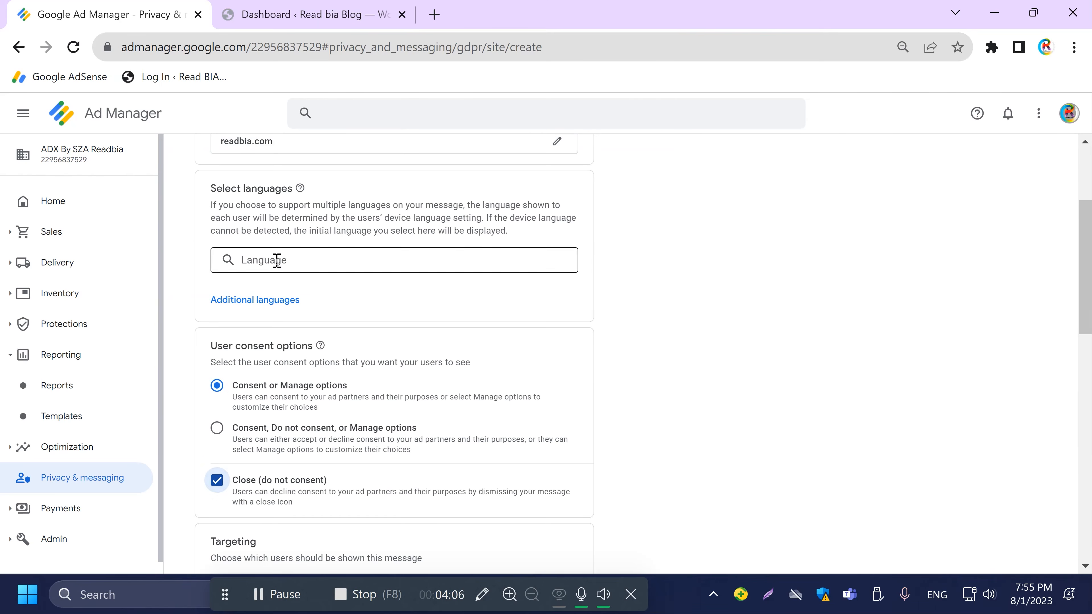
Step: Set the GDPR message language to English (en)
scroll(253, 336, up, 1)
scroll(253, 335, up, 1)
click(309, 352)
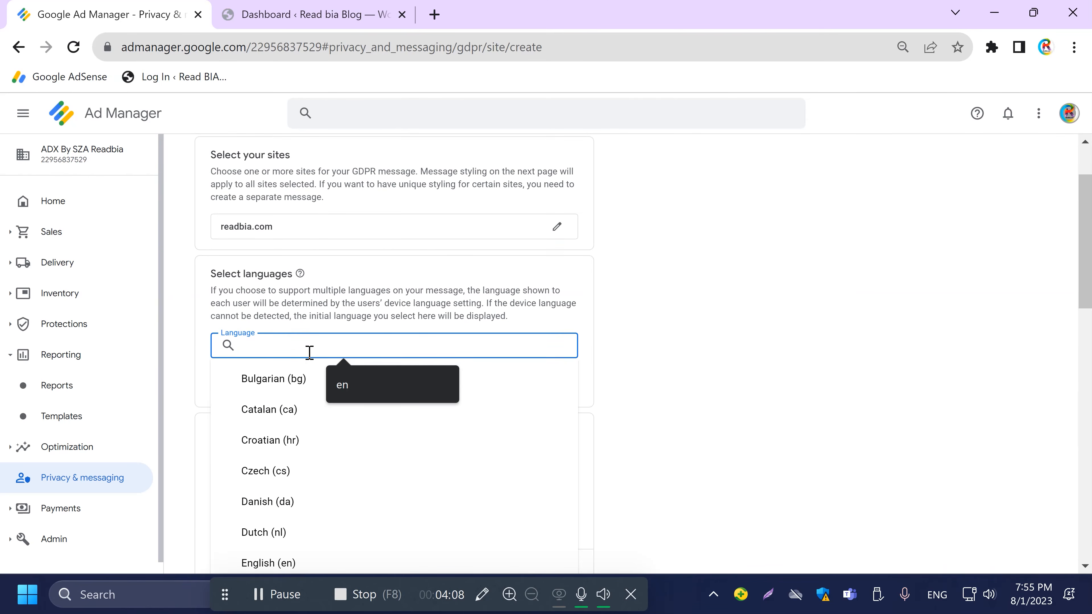
text(e)
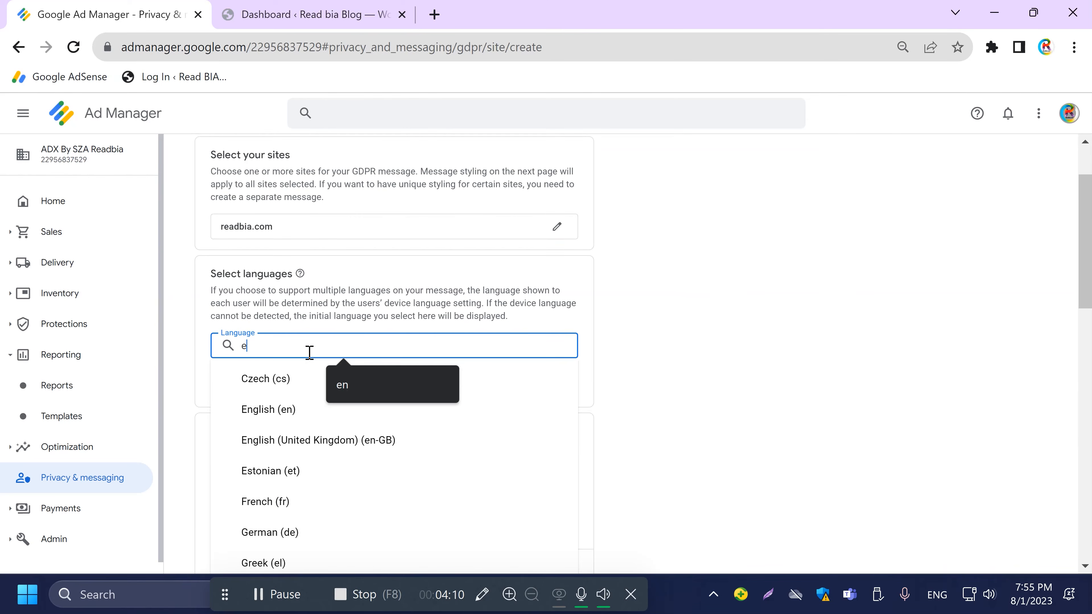
key(Down)
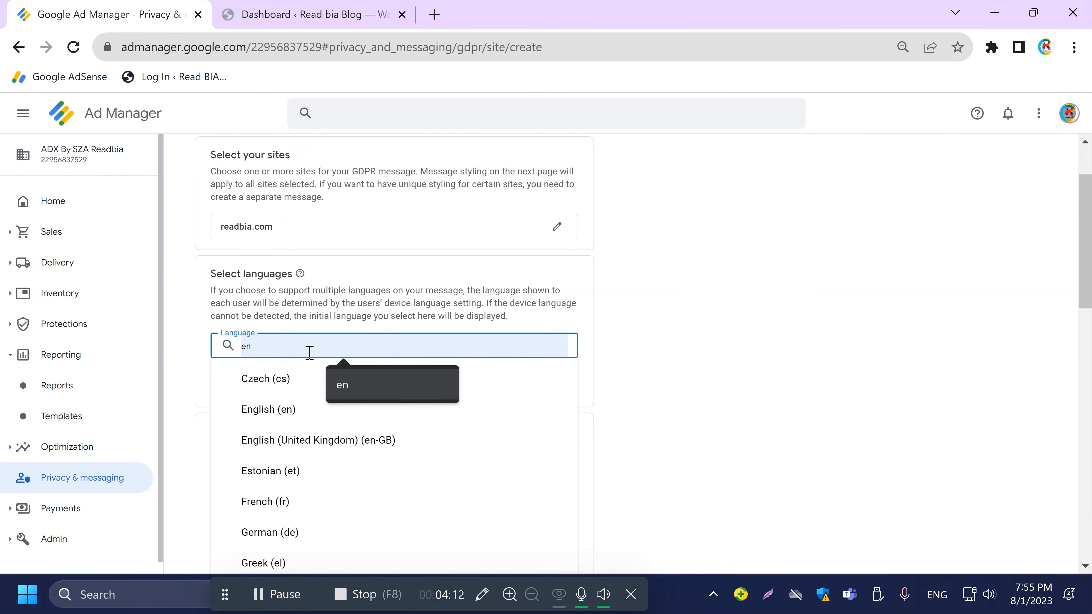
click(286, 412)
Step: Open the selection of data purposes for your own use
scroll(534, 349, down, 15)
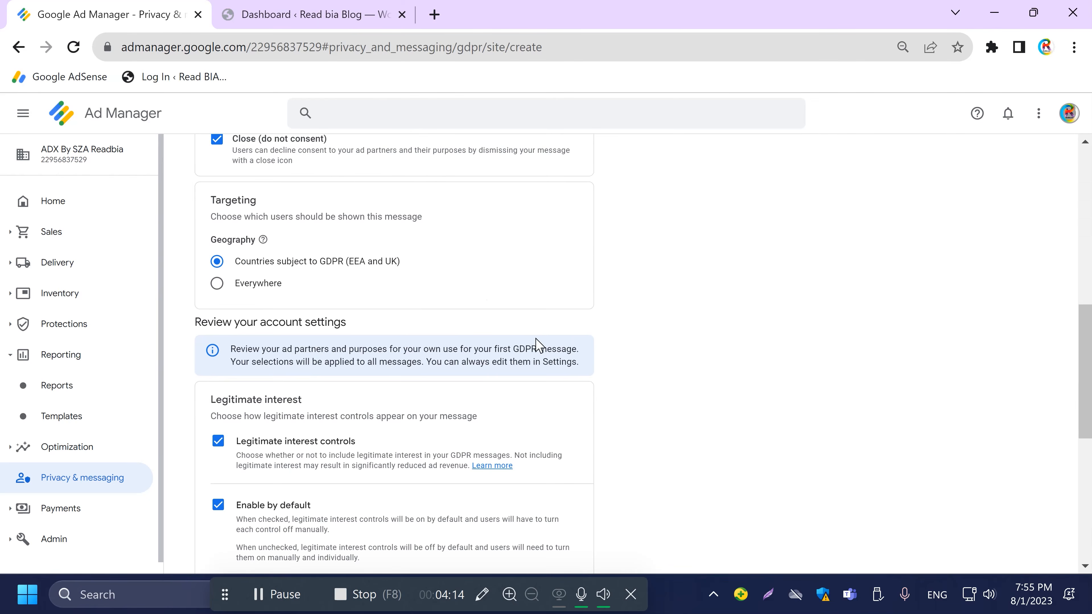
scroll(296, 436, down, 1)
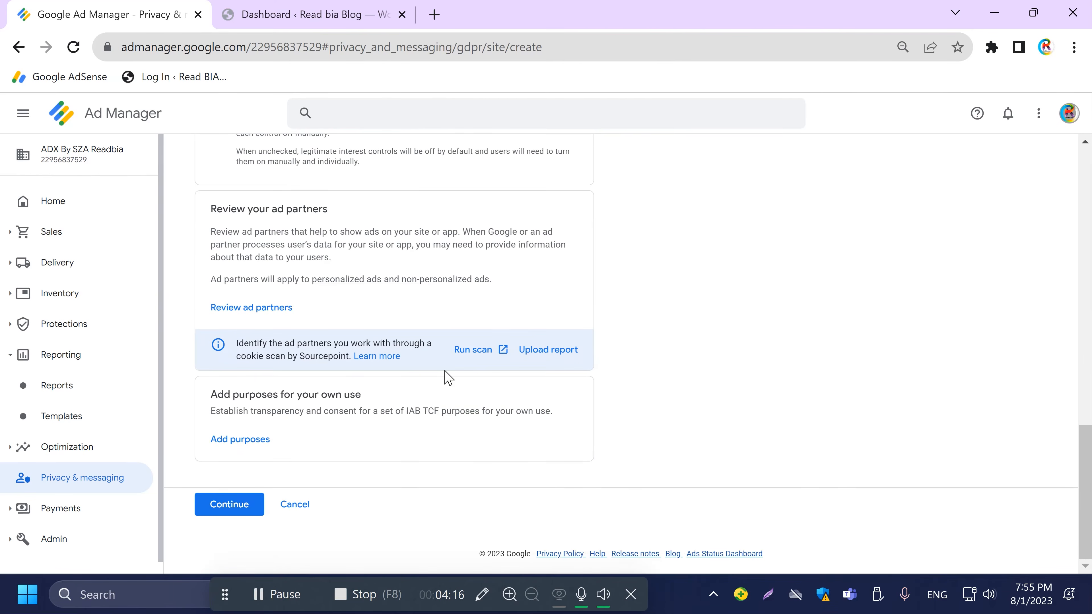
click(241, 439)
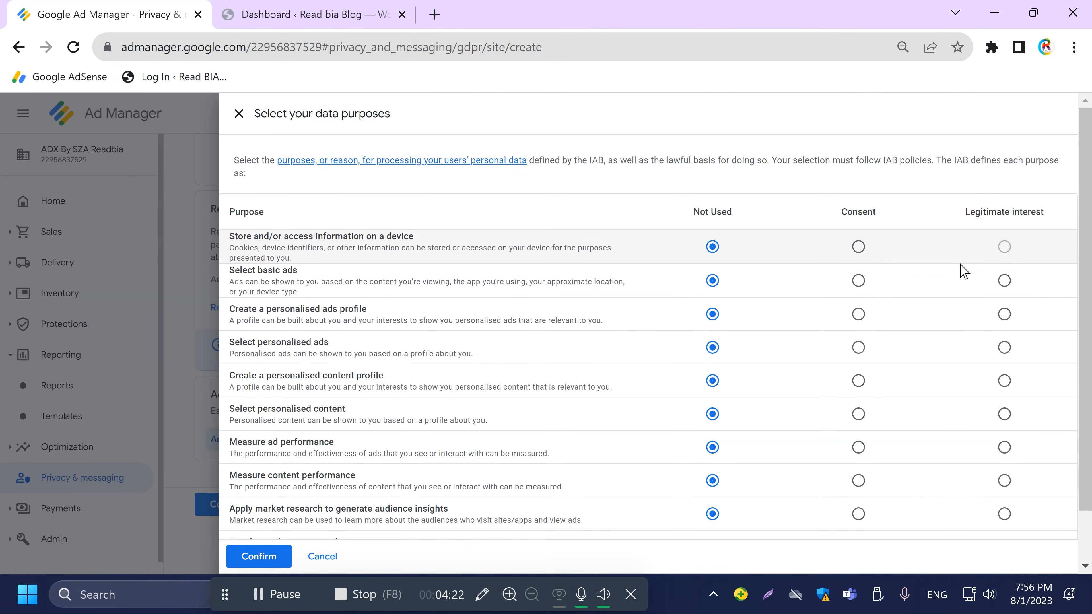
Step: Set every data purpose except "Store and/or access information on a device" to Legitimate interest
click(1005, 281)
click(1006, 316)
click(1006, 347)
click(1004, 380)
click(1005, 447)
click(1004, 480)
click(1005, 514)
click(1004, 413)
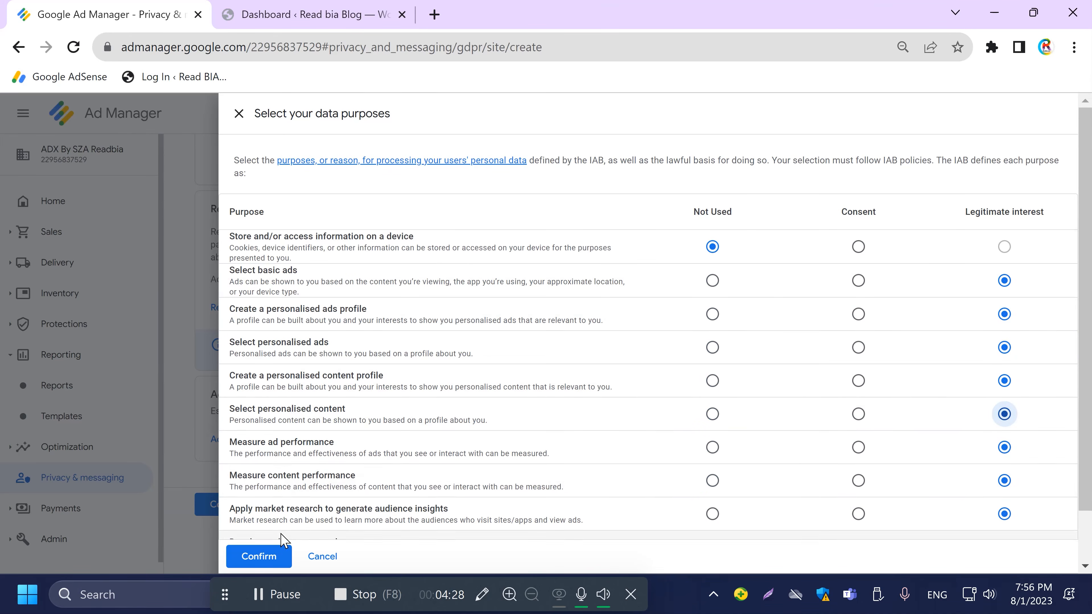
scroll(983, 251, down, 2)
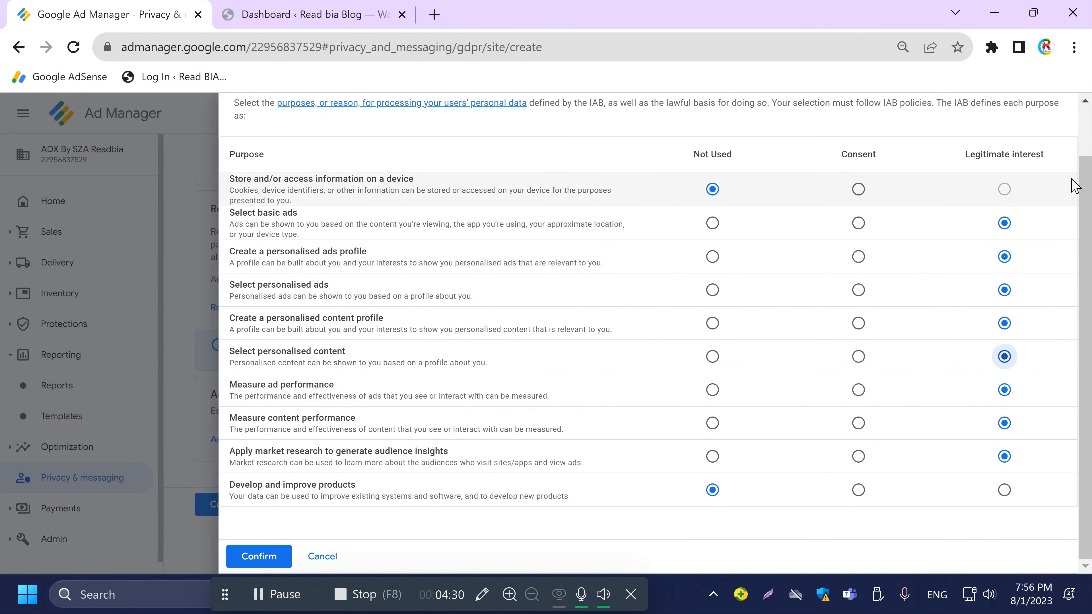
click(1003, 488)
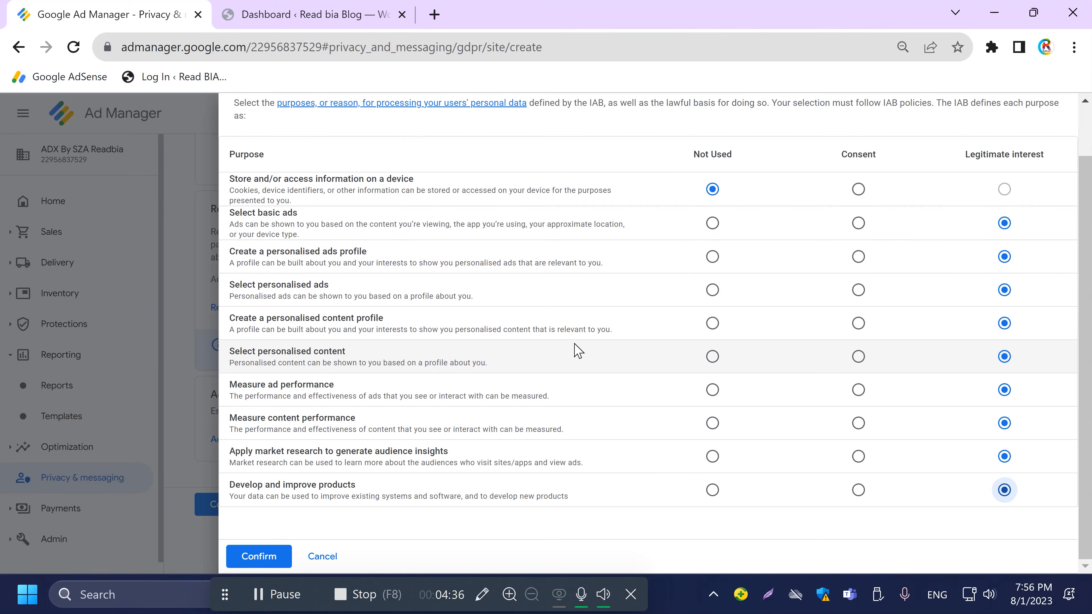
Step: Set all data purposes, from storing information on a device to developing and improving products, to Consent and confirm
click(858, 189)
click(858, 223)
click(858, 290)
click(858, 323)
click(858, 356)
click(859, 423)
click(858, 456)
click(858, 489)
click(858, 257)
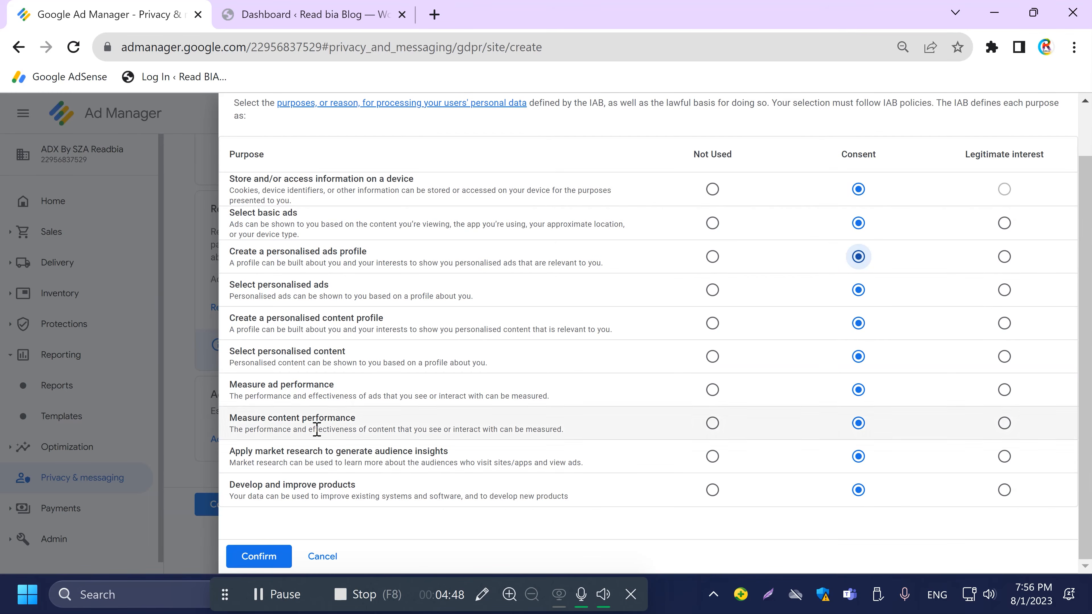
click(257, 556)
Step: Review the ad partners list and confirm it with the "Commonly used ad partners" option
scroll(366, 426, up, 3)
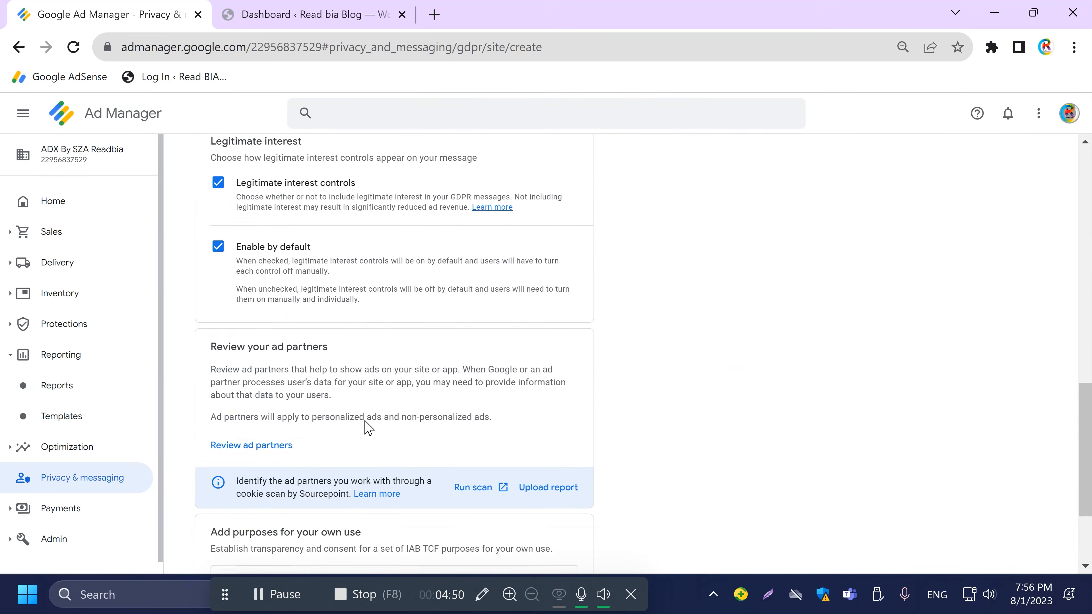
scroll(368, 428, up, 1)
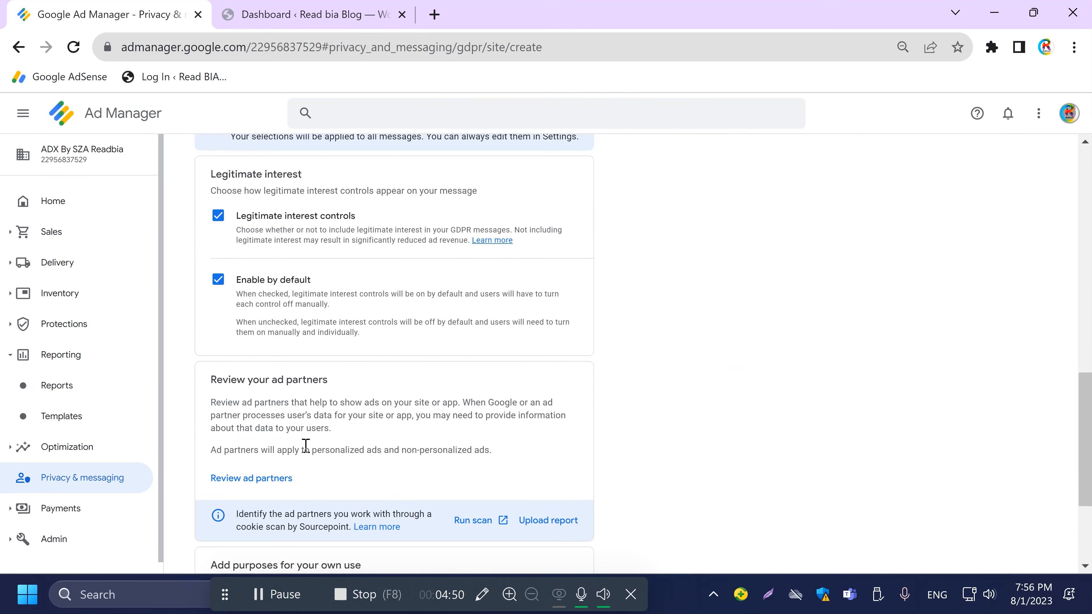
click(291, 478)
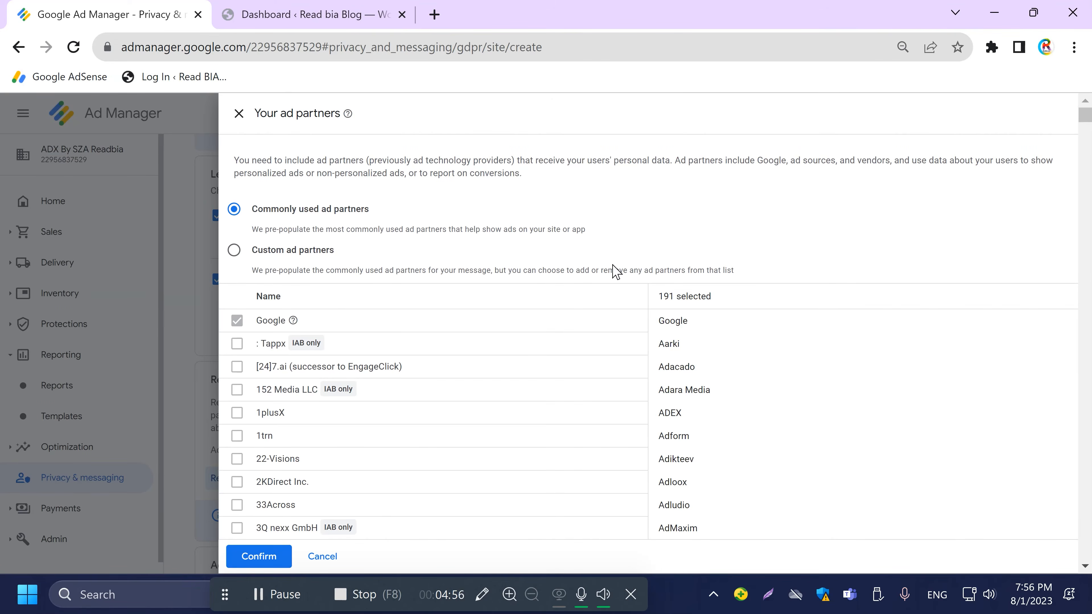
scroll(295, 507, down, 3)
scroll(298, 373, up, 3)
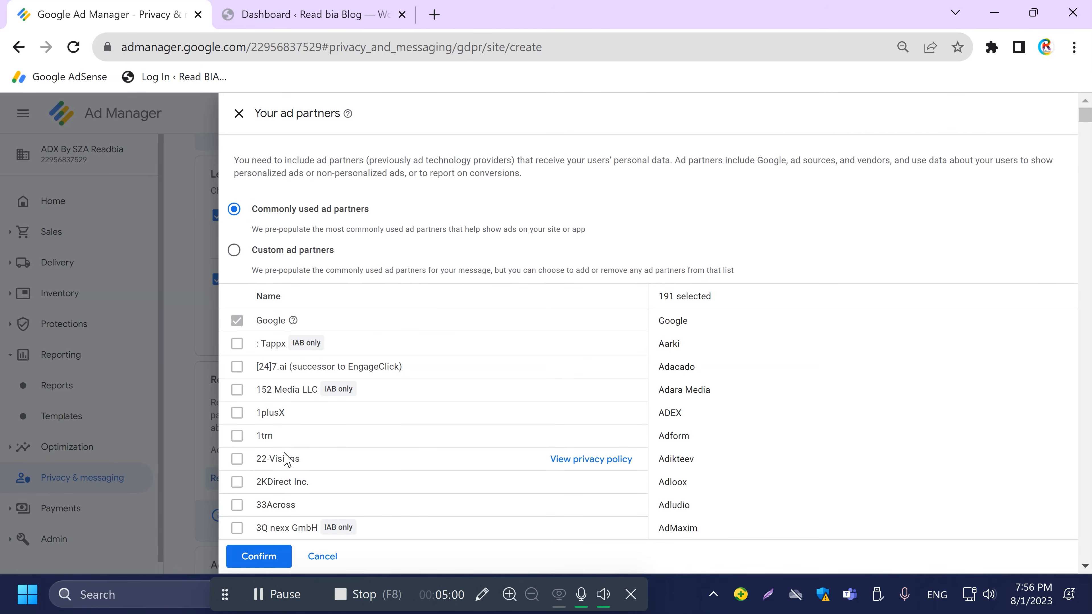
scroll(283, 529, down, 2)
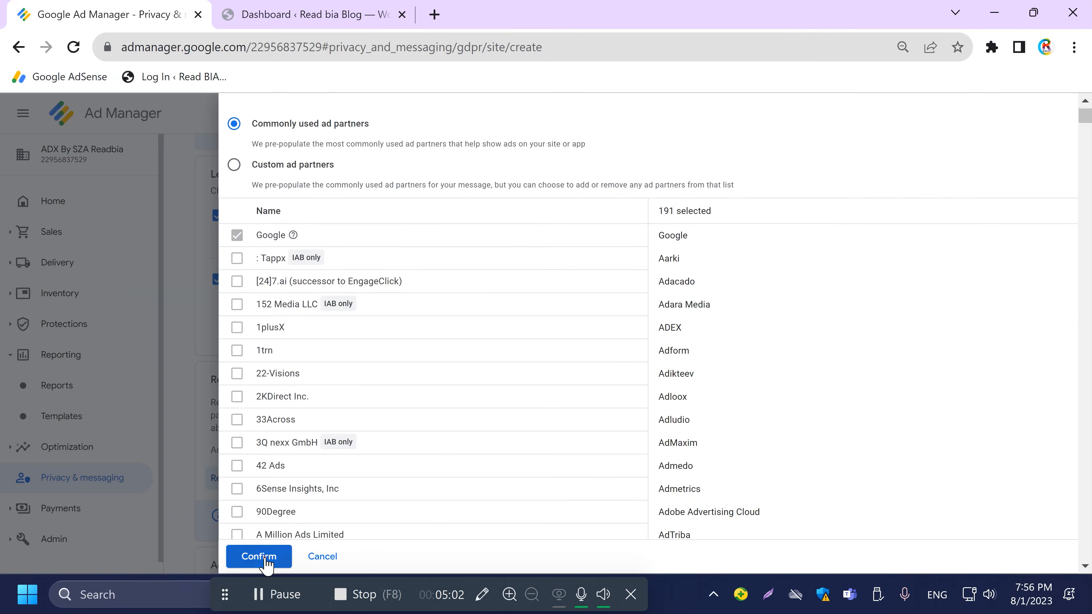
click(261, 556)
Step: Check the message's site, language, user consent, targeting and account settings in the creation form
scroll(445, 479, up, 6)
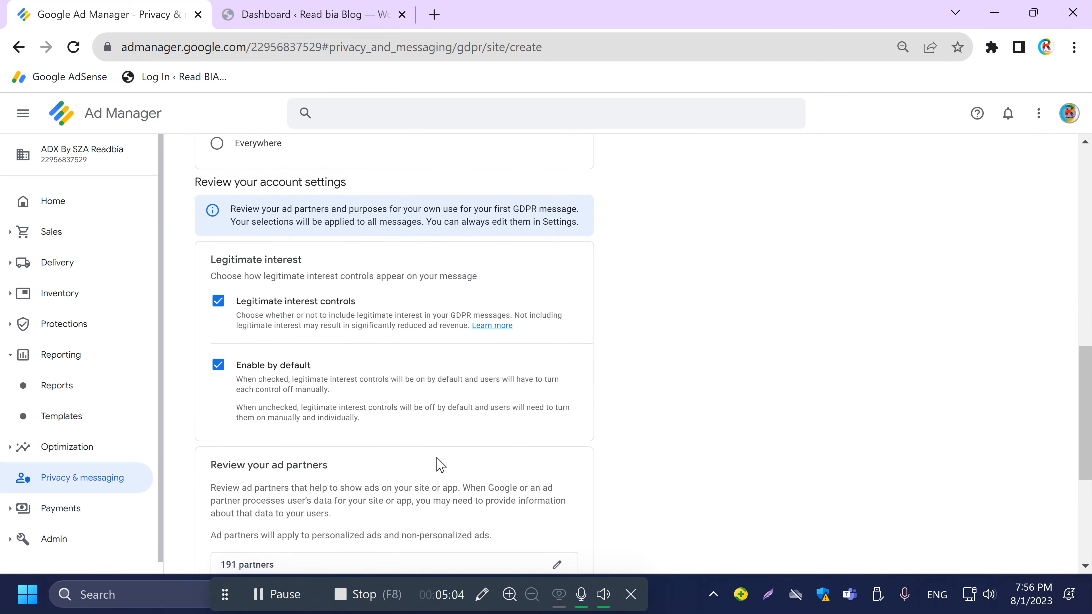
scroll(395, 423, up, 6)
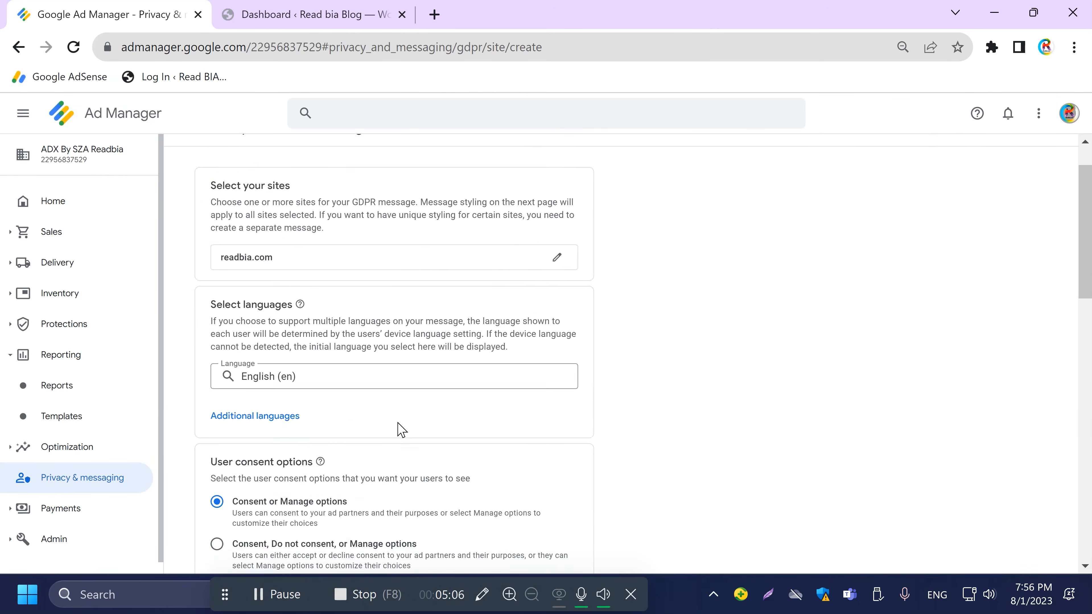
scroll(312, 334, down, 2)
scroll(378, 368, up, 3)
scroll(398, 413, down, 3)
scroll(398, 413, down, 2)
scroll(371, 251, up, 3)
scroll(390, 288, down, 9)
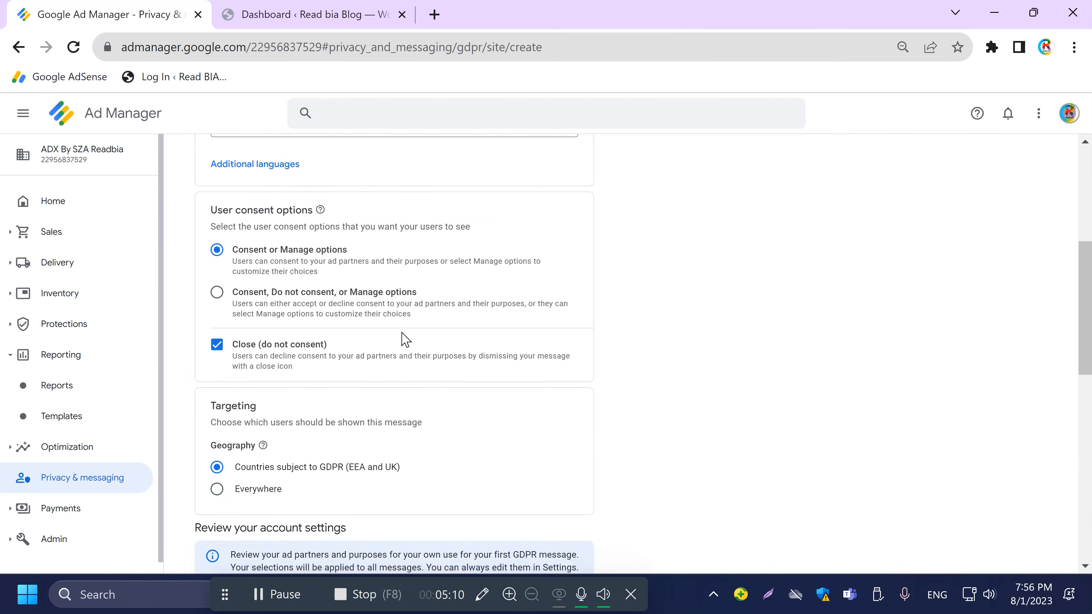
Step: Continue from the completed form to the GDPR message editor and look over the message preview
scroll(406, 353, down, 5)
click(243, 506)
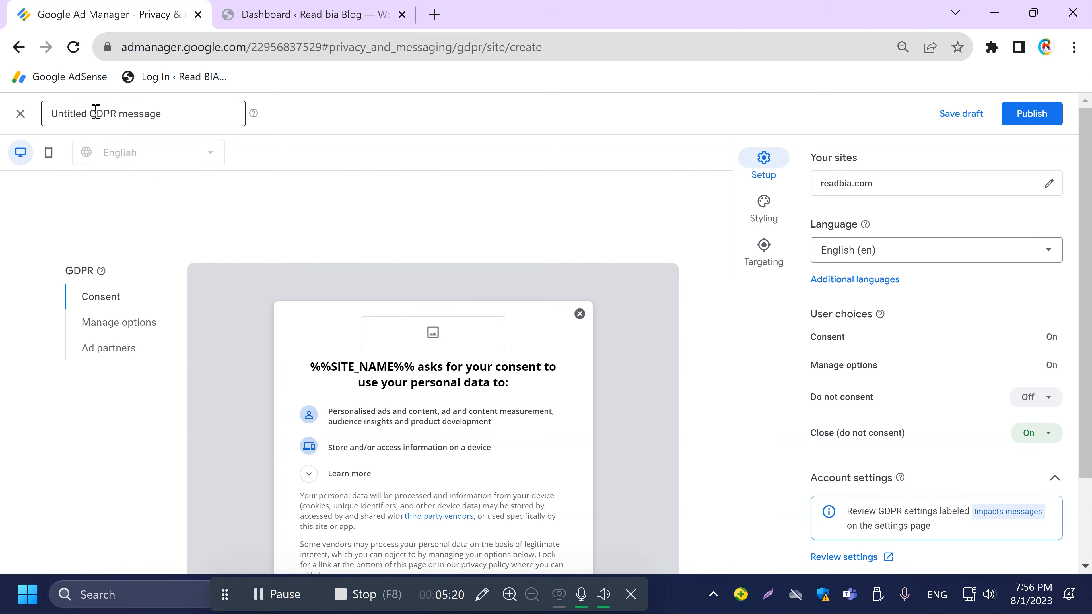
scroll(578, 409, down, 3)
scroll(599, 400, up, 3)
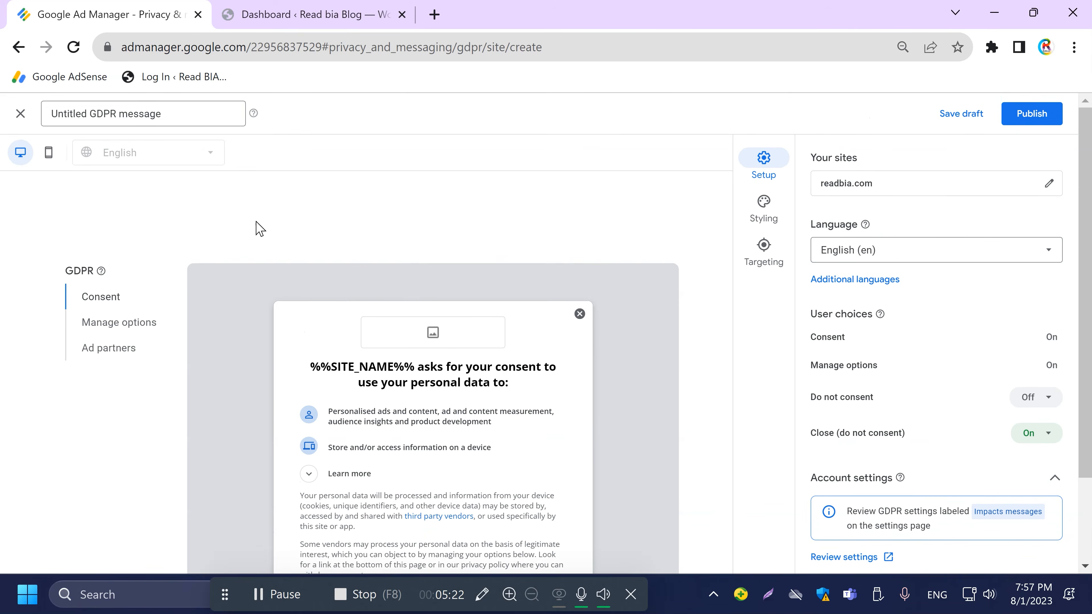
Step: Rename the message to "GDPR message" by removing the word "Untitled" from its name
drag(90, 119, 35, 120)
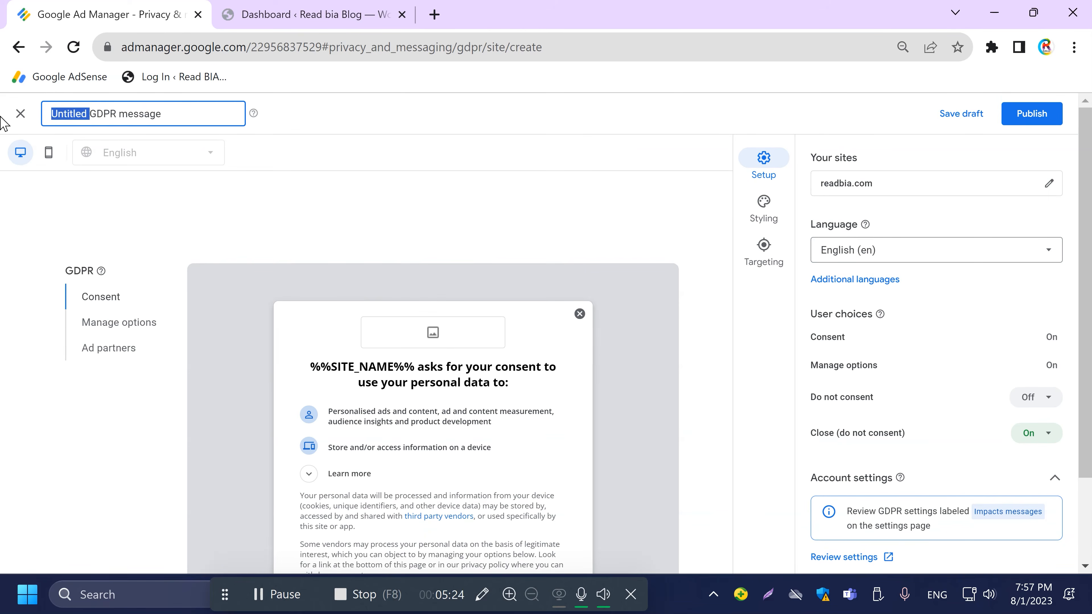
key(BackSpace)
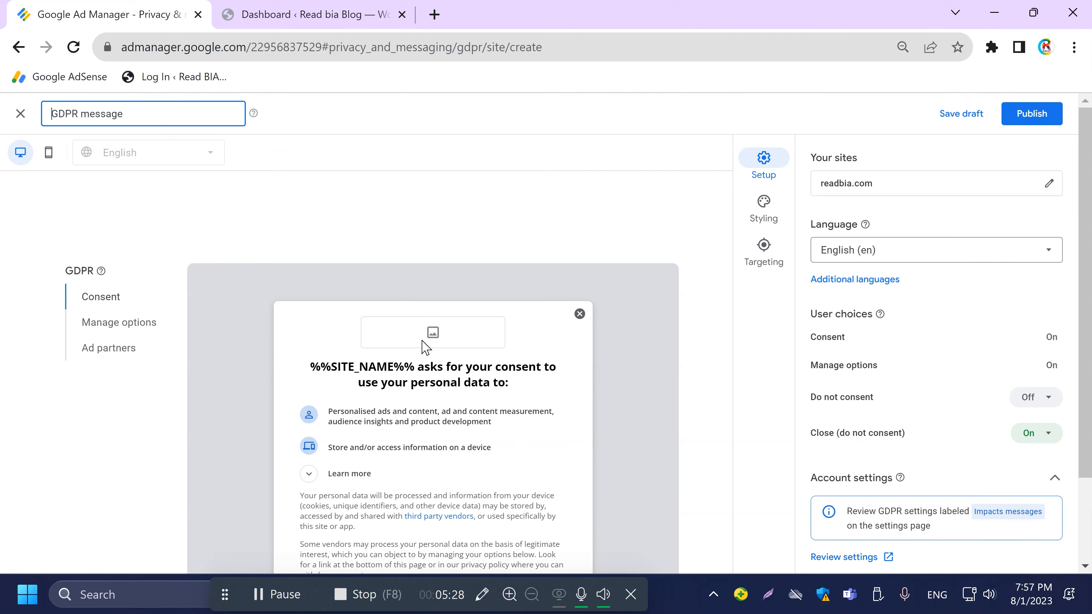
Step: Look over the header and global styling options, then the message's site, language, user choices and account settings
click(473, 332)
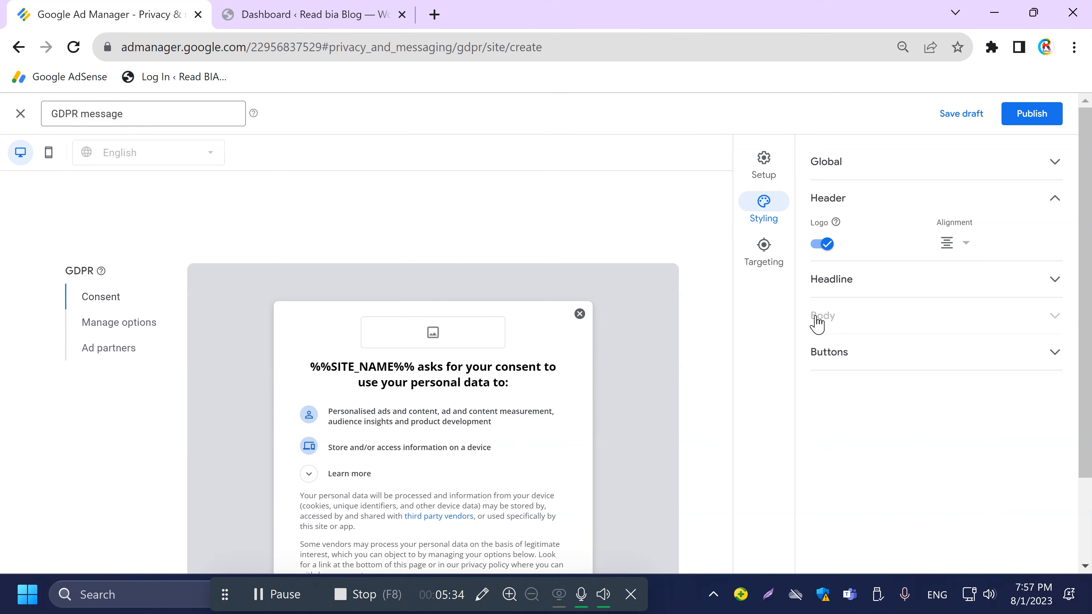
click(898, 171)
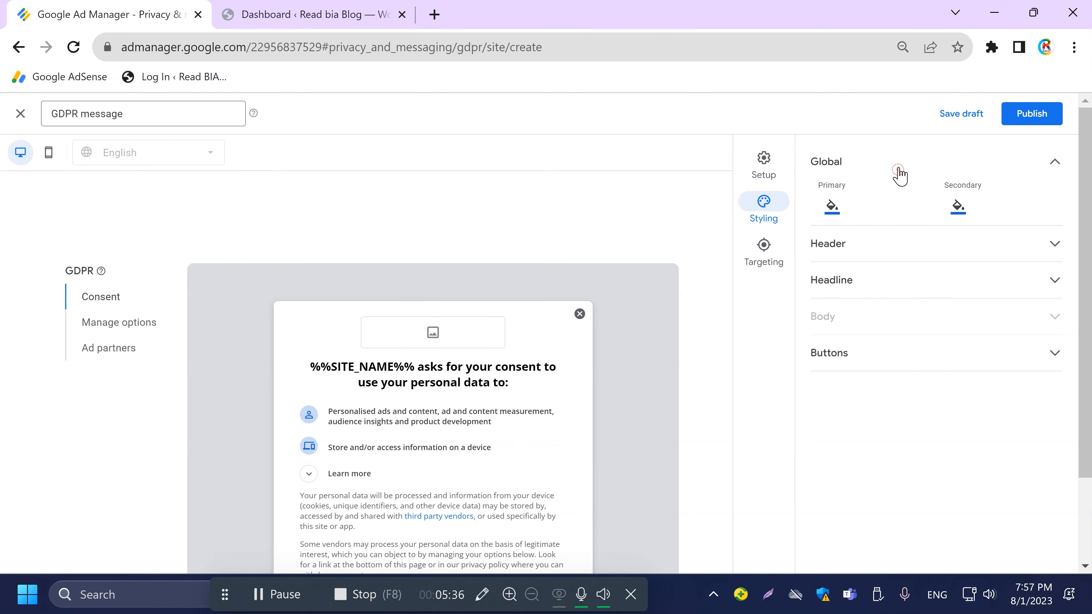
click(129, 326)
click(125, 301)
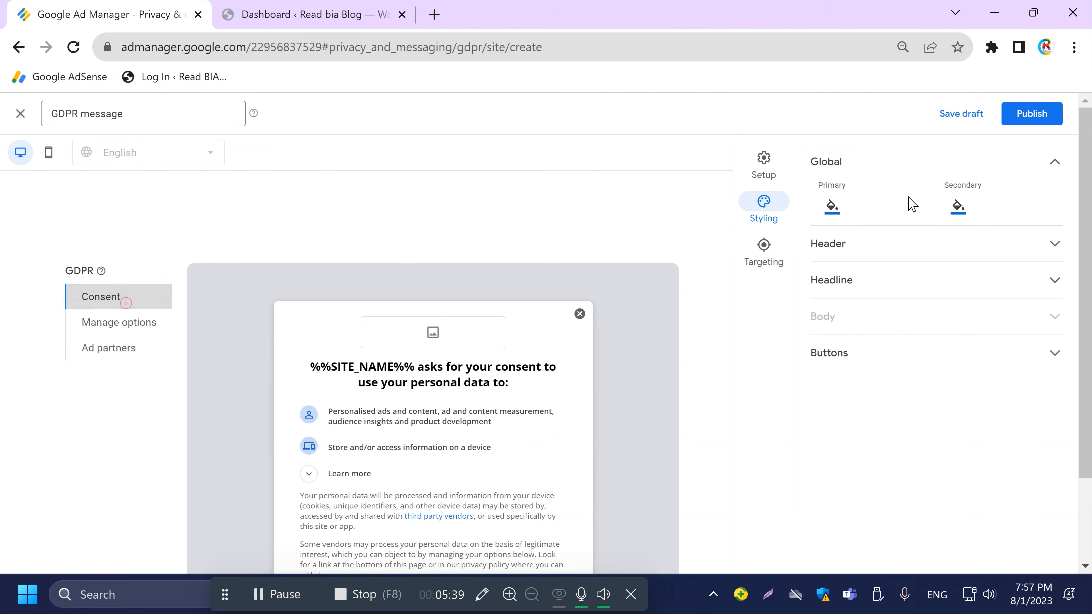
click(764, 159)
scroll(900, 356, down, 2)
scroll(910, 424, up, 2)
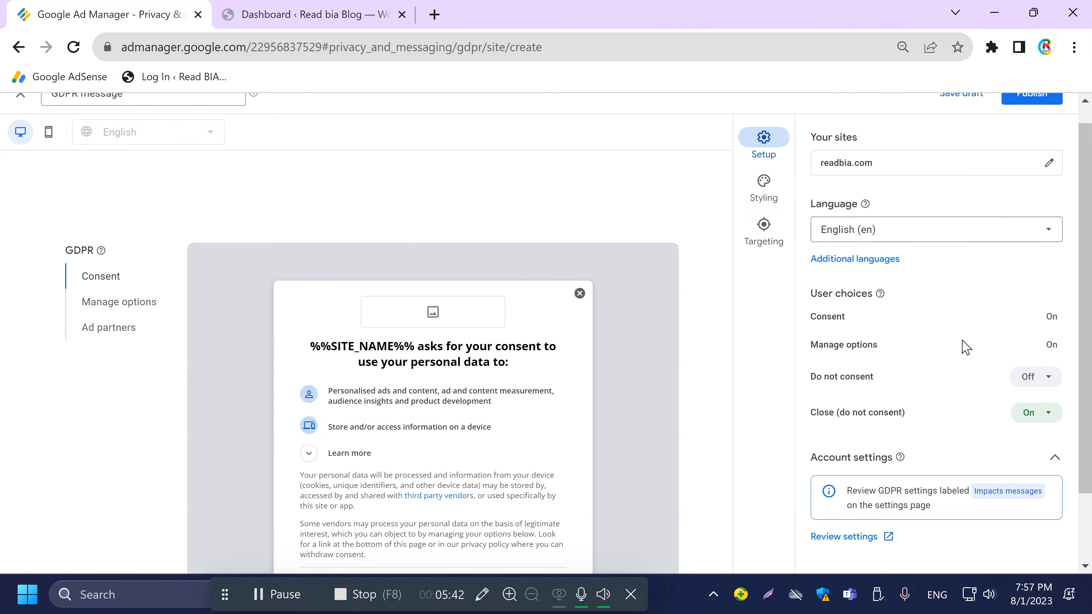
scroll(946, 422, down, 2)
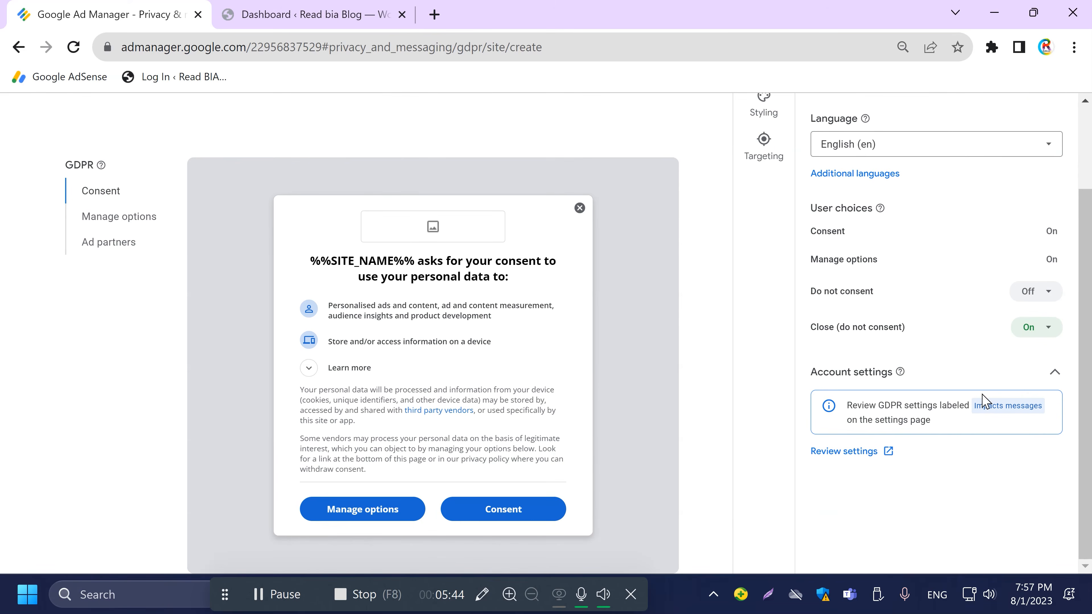
scroll(946, 411, up, 2)
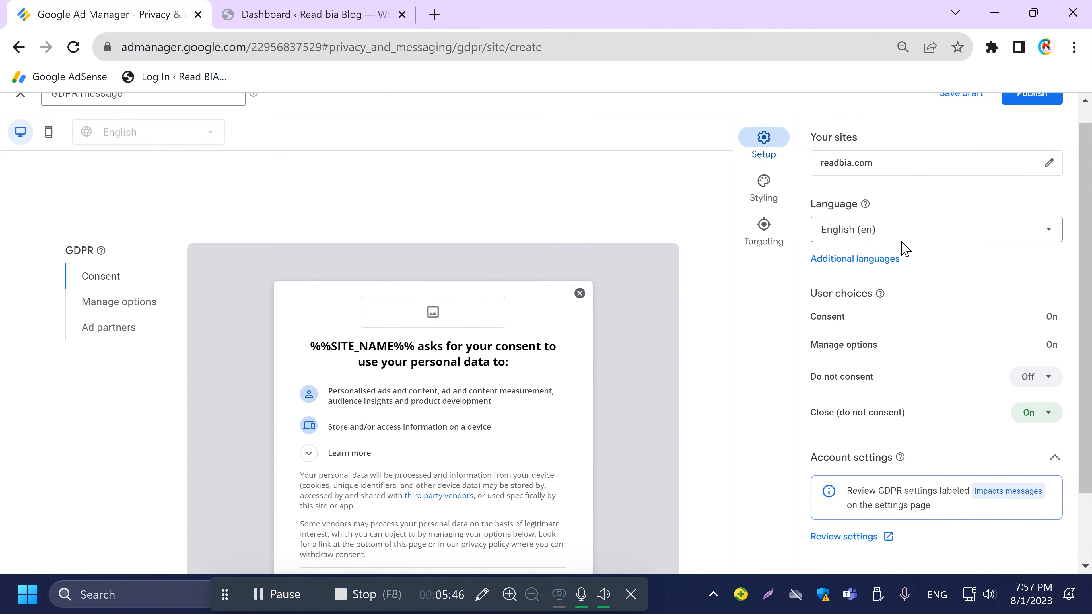
scroll(1000, 341, up, 1)
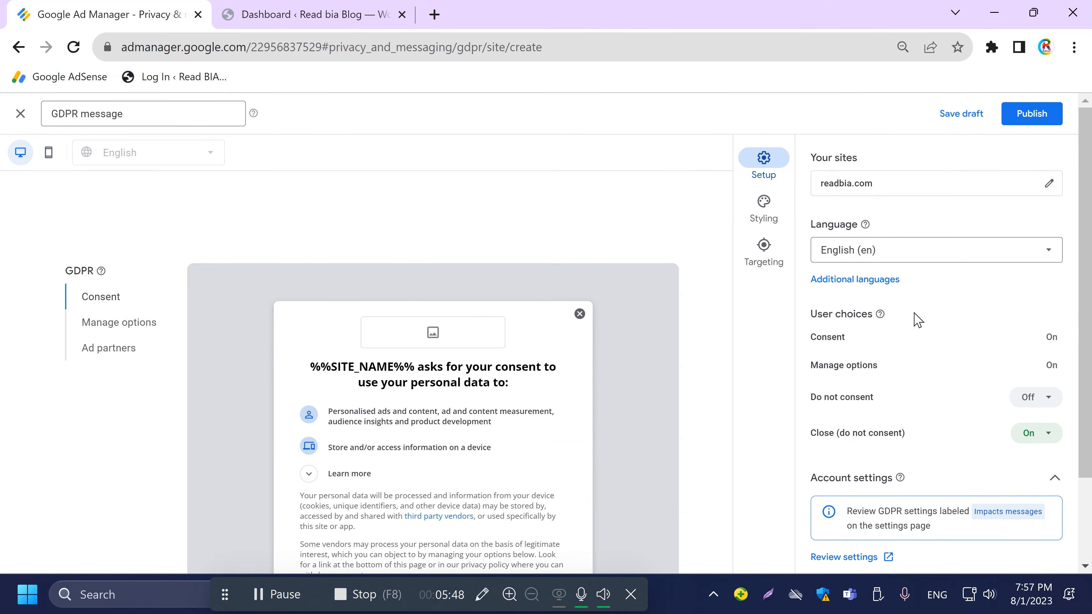
Step: Set the "Do not consent" user choice to On and check the message preview
scroll(1032, 366, down, 1)
click(1042, 355)
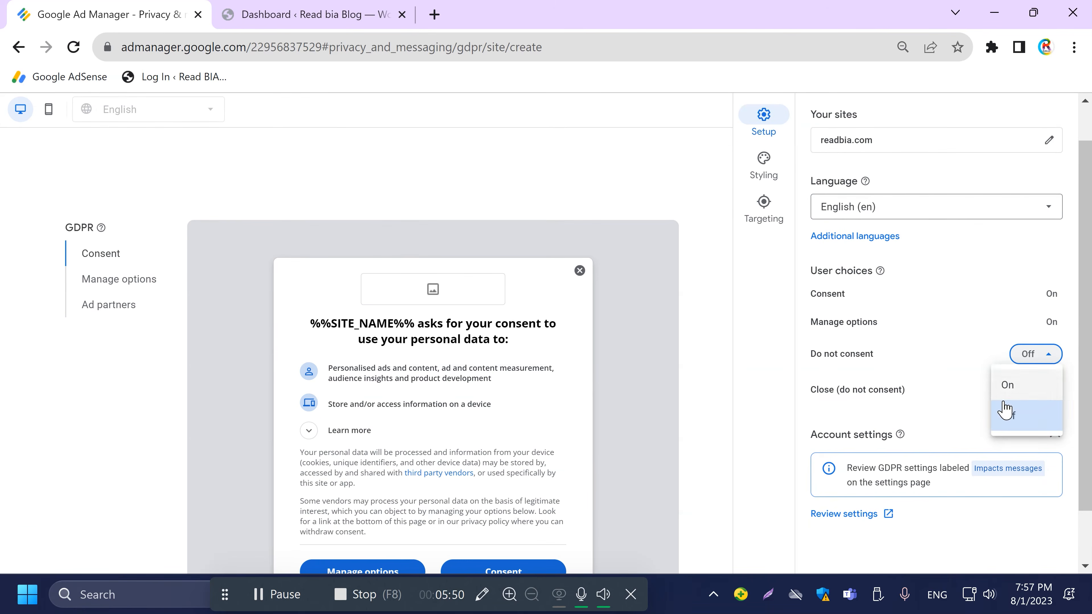
click(1023, 380)
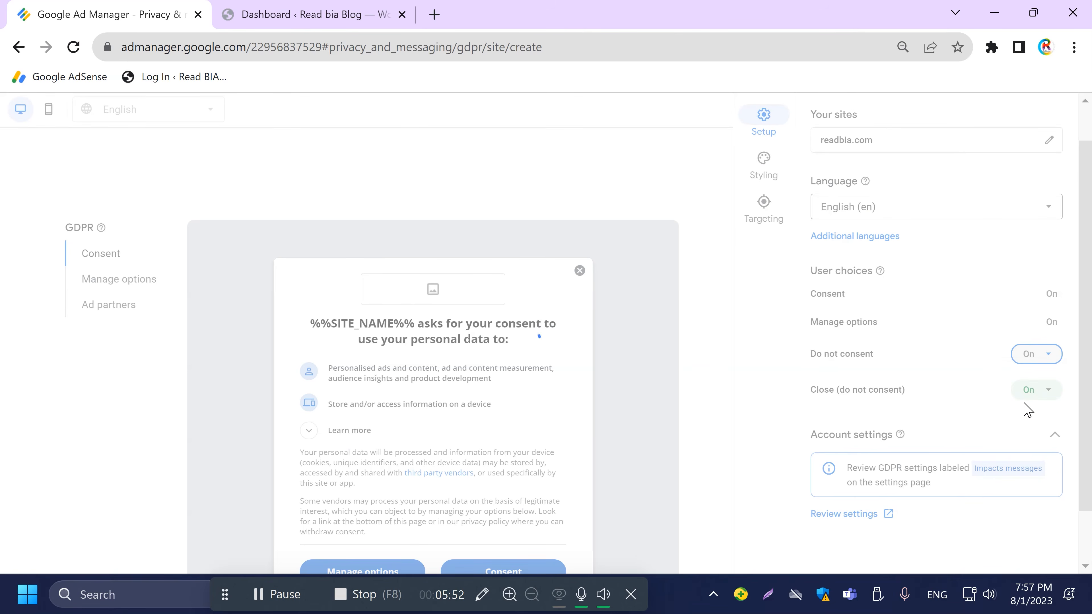
scroll(434, 340, down, 2)
scroll(510, 424, up, 3)
scroll(485, 446, down, 3)
scroll(500, 414, up, 3)
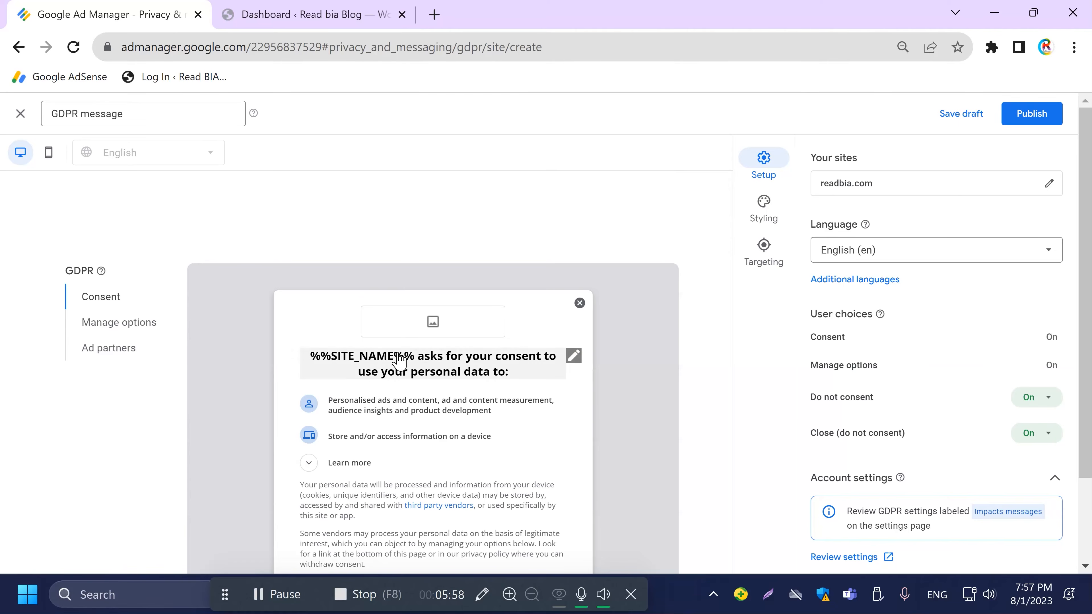
Step: Replace the %%SITE_NAME%% placeholder in the consent message headline with "Readbia"
click(578, 355)
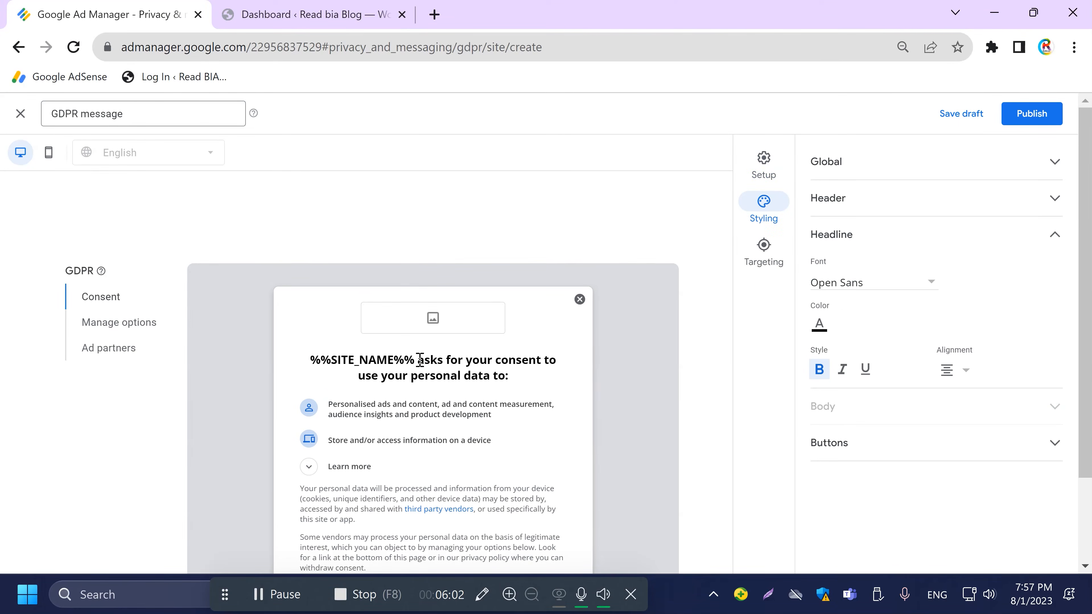
drag(420, 359, 249, 360)
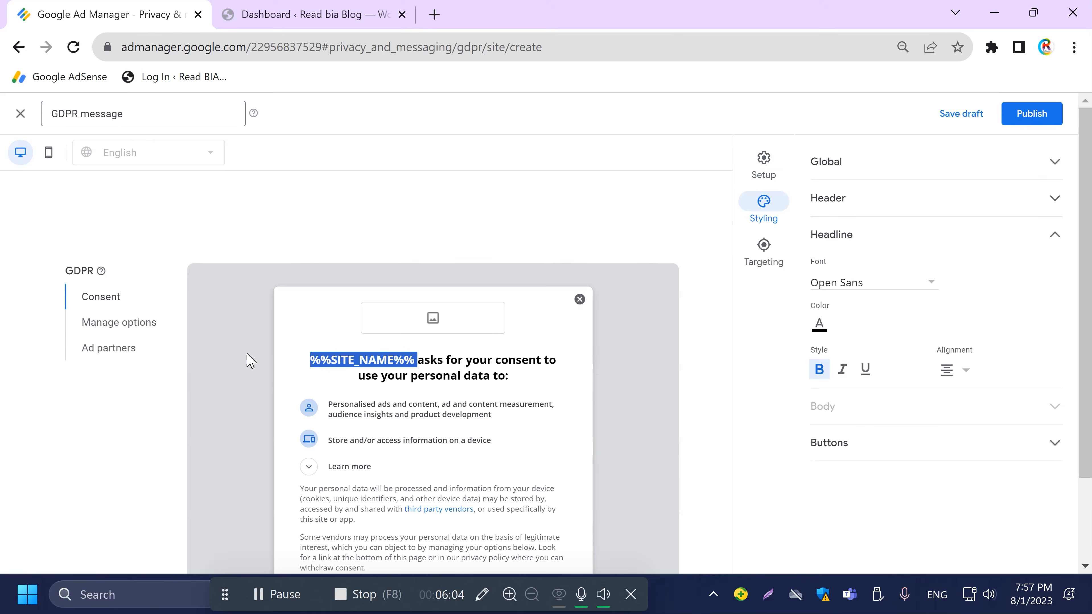
text(Rea)
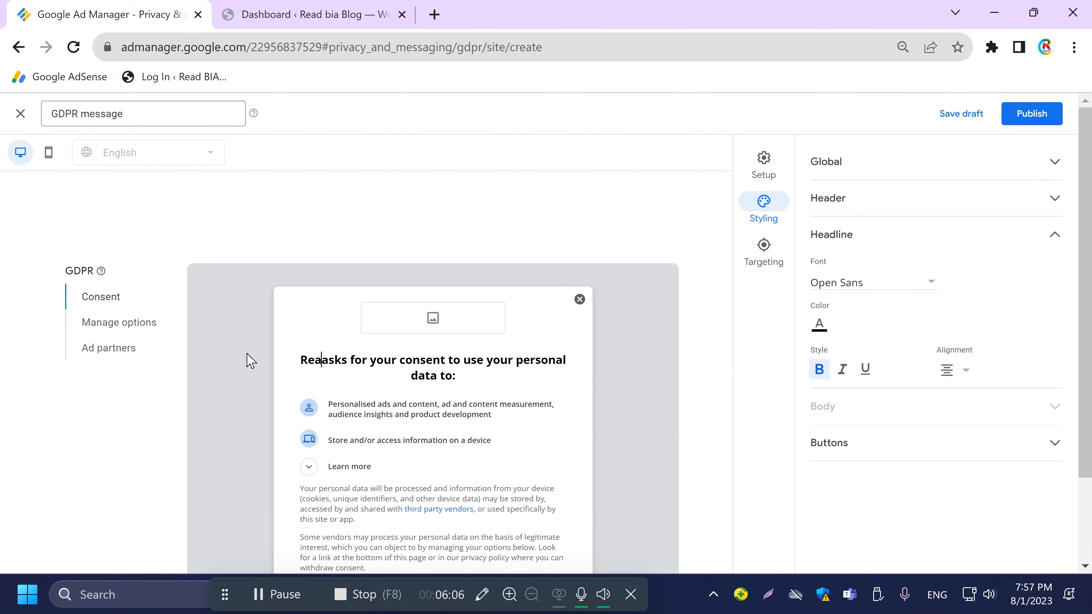
text(dbia)
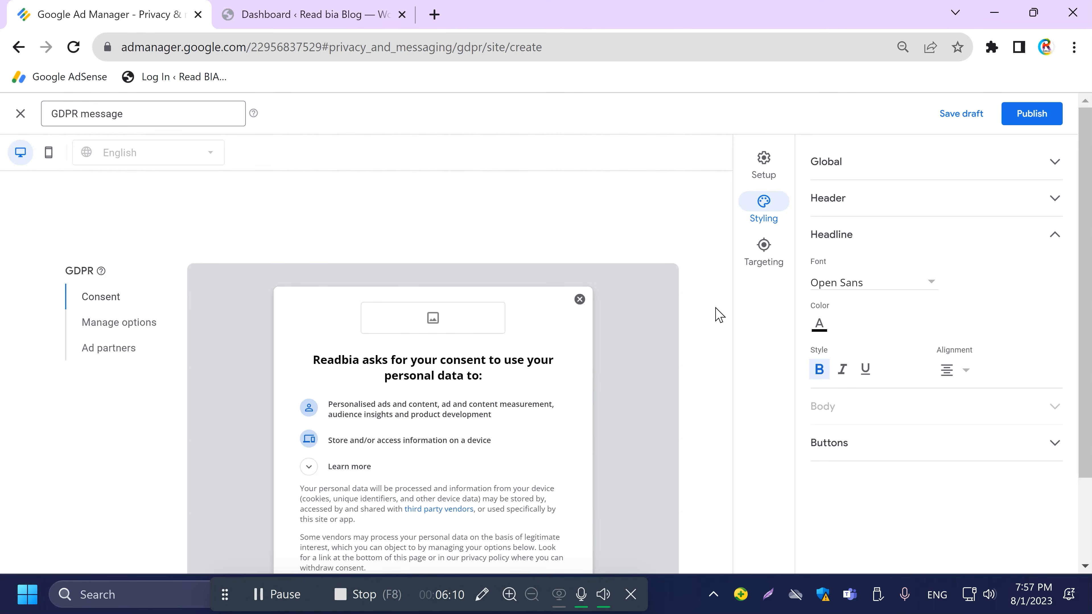
click(578, 302)
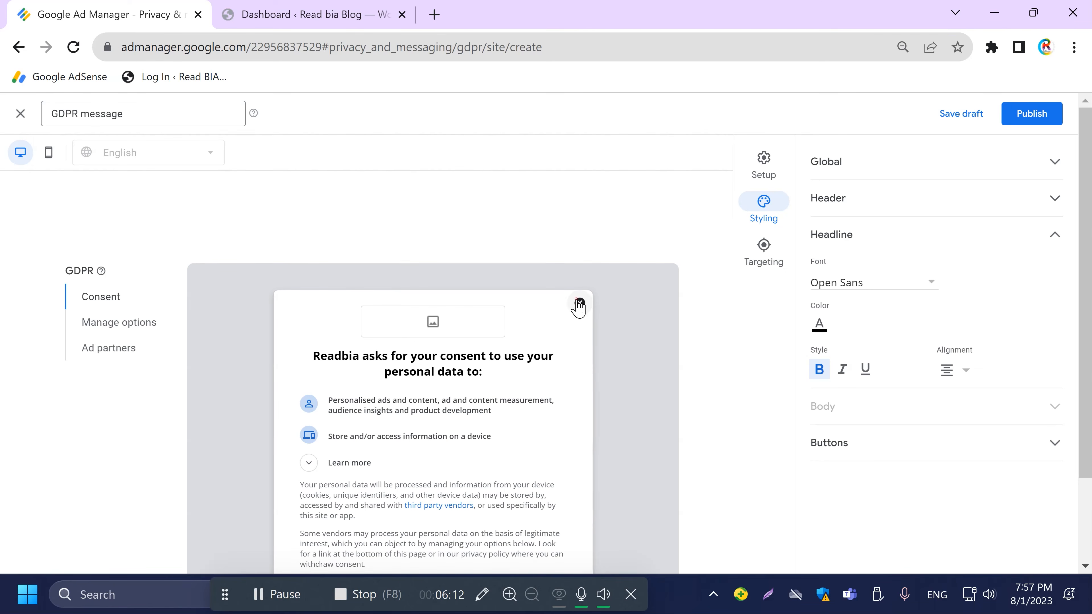
Step: Review the consent message preview, the button styling options and the geography targeting, then return to the setup settings
scroll(301, 387, down, 2)
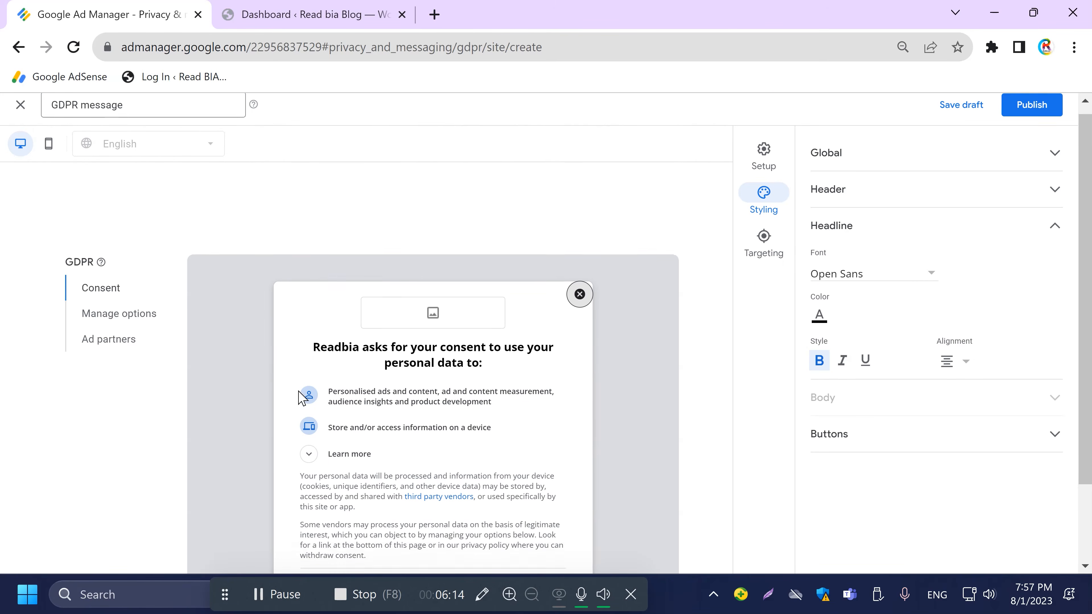
scroll(404, 428, up, 2)
scroll(1048, 395, down, 2)
scroll(1048, 385, up, 2)
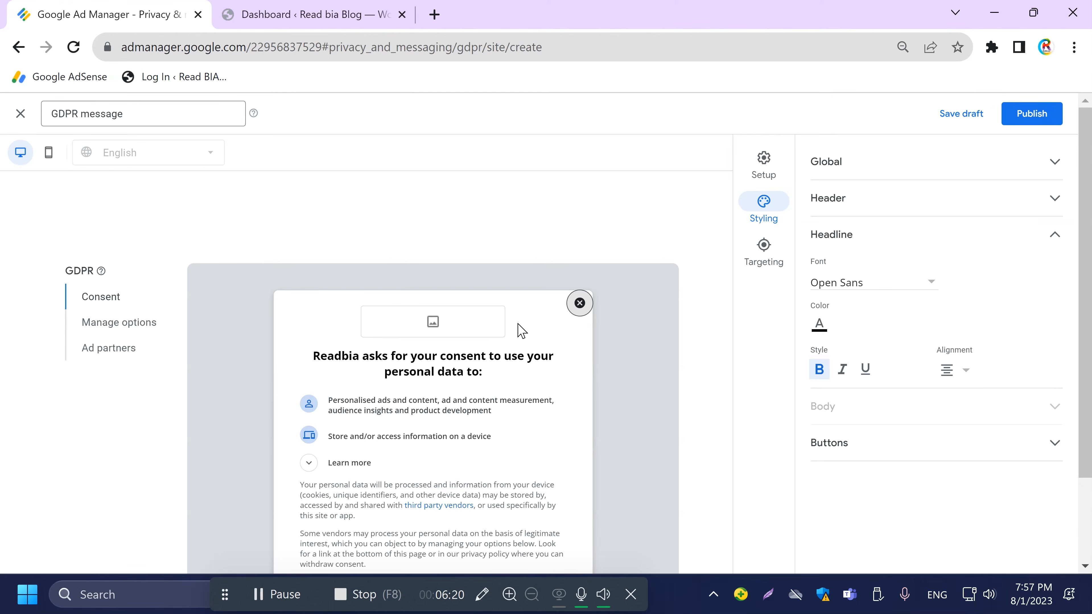
click(902, 443)
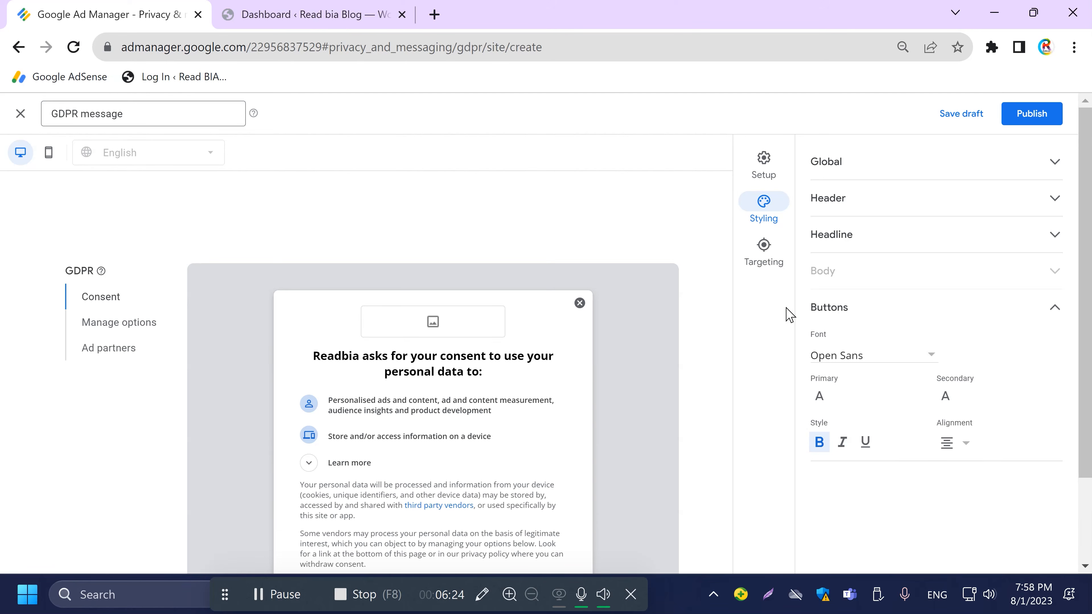
click(770, 251)
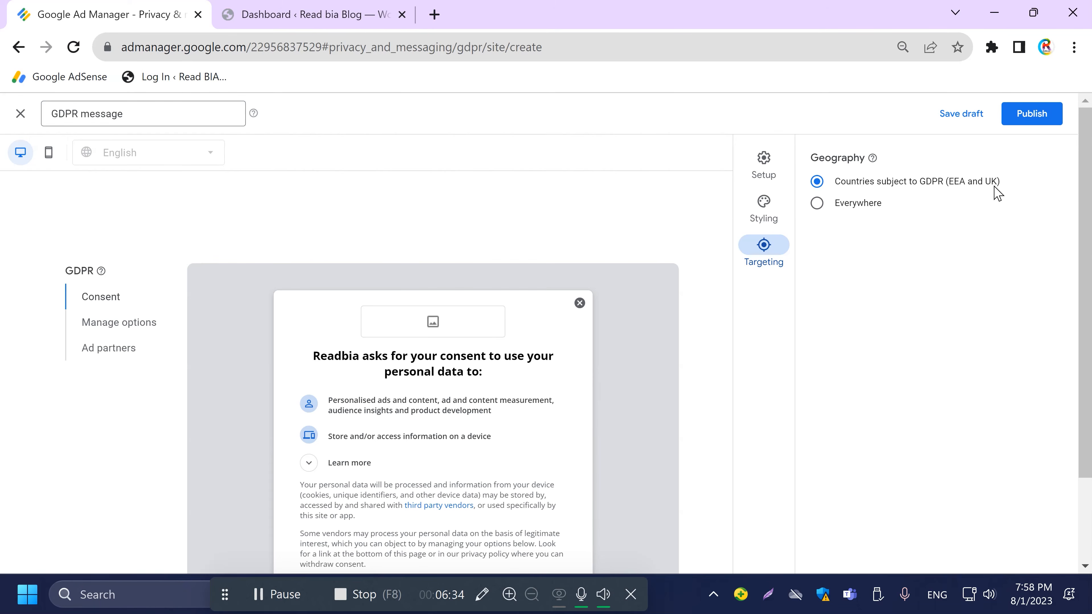
click(753, 171)
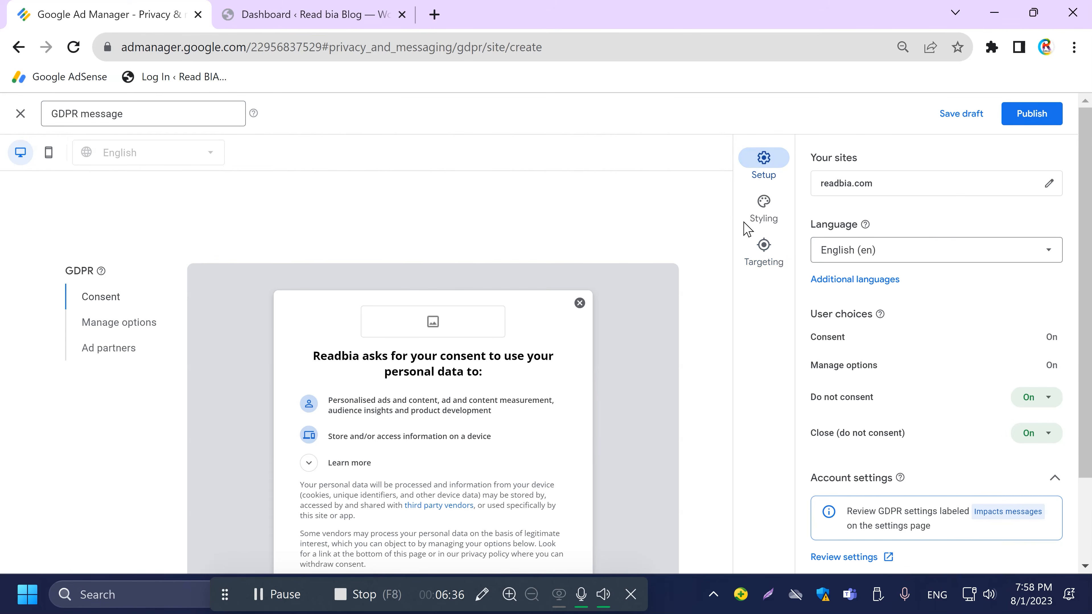
Step: Examine the message's Manage options and Ad partners pages, then go back to the Consent page
click(118, 324)
scroll(512, 430, down, 5)
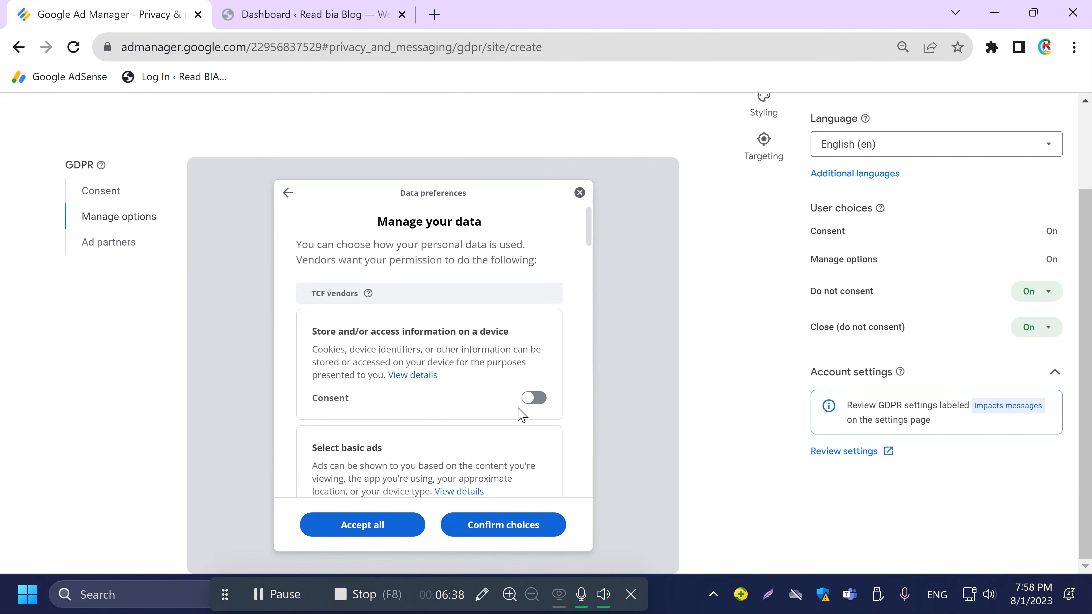
scroll(533, 430, down, 8)
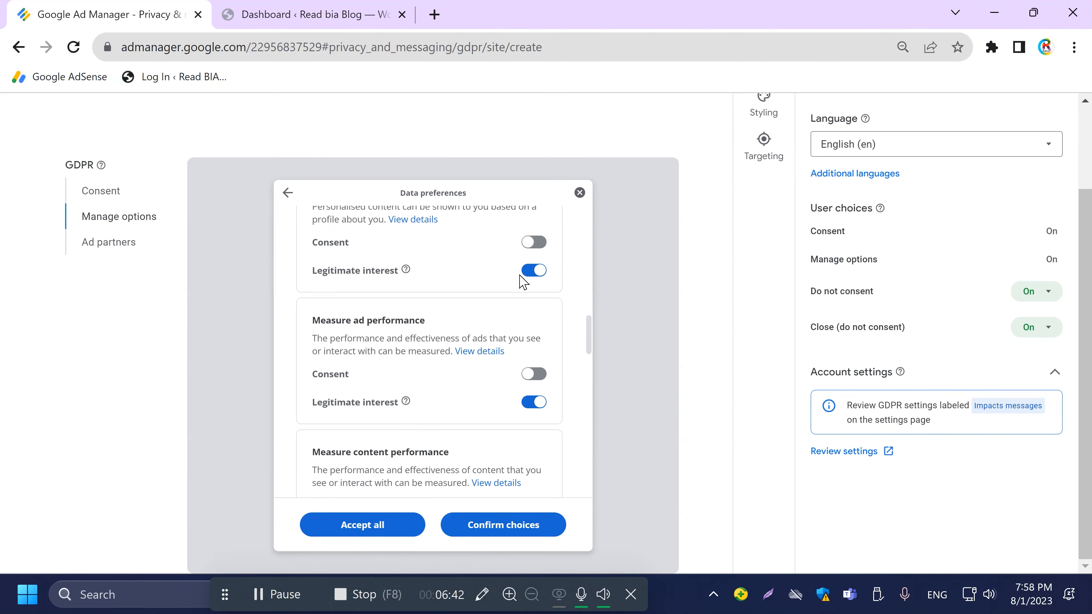
scroll(523, 282, down, 15)
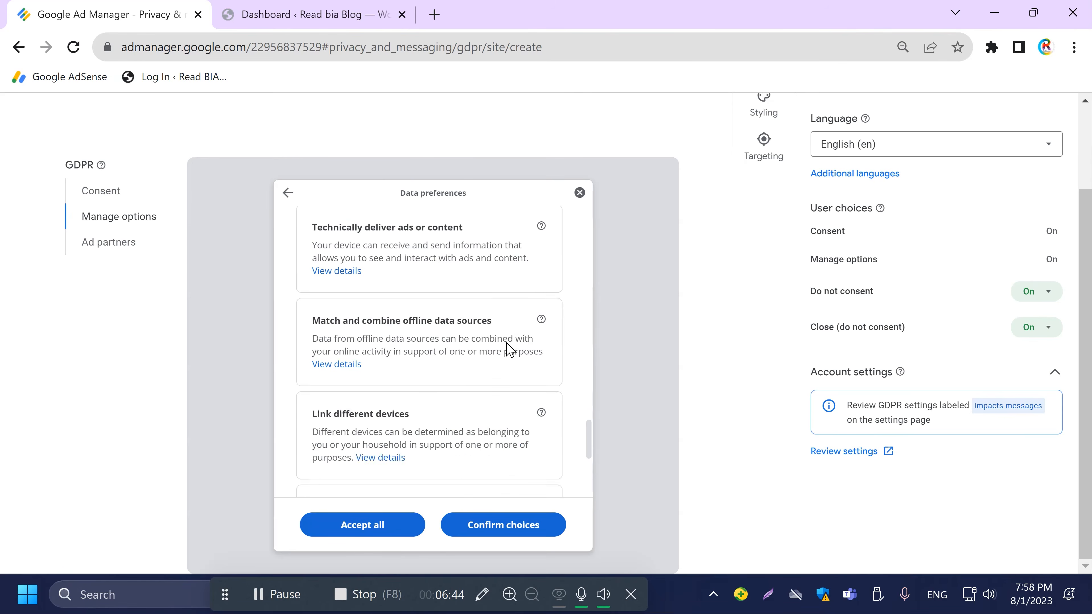
scroll(509, 349, down, 10)
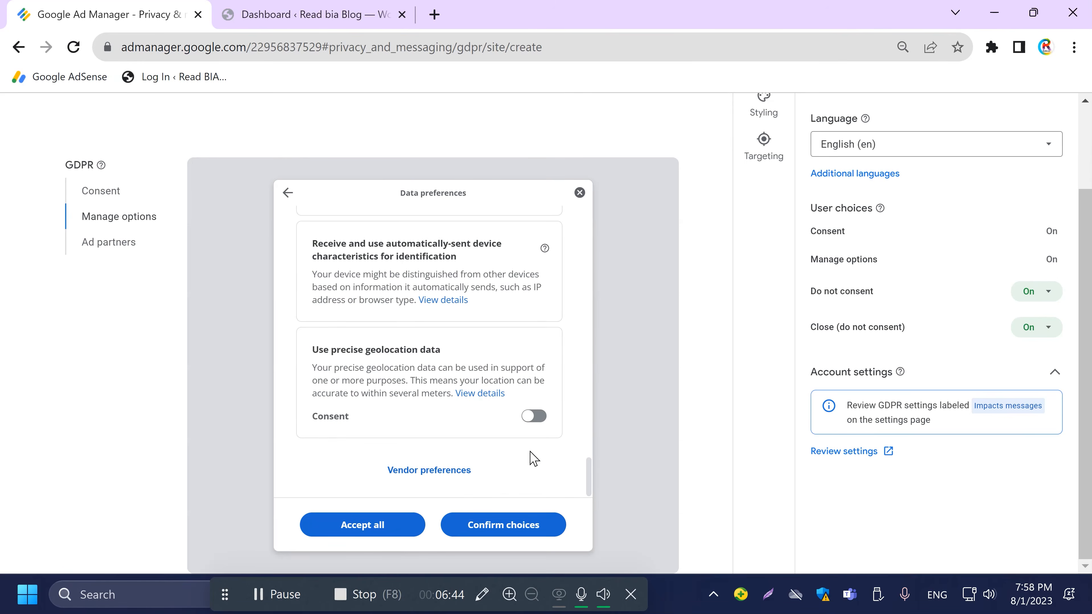
click(142, 249)
click(106, 189)
scroll(921, 349, up, 3)
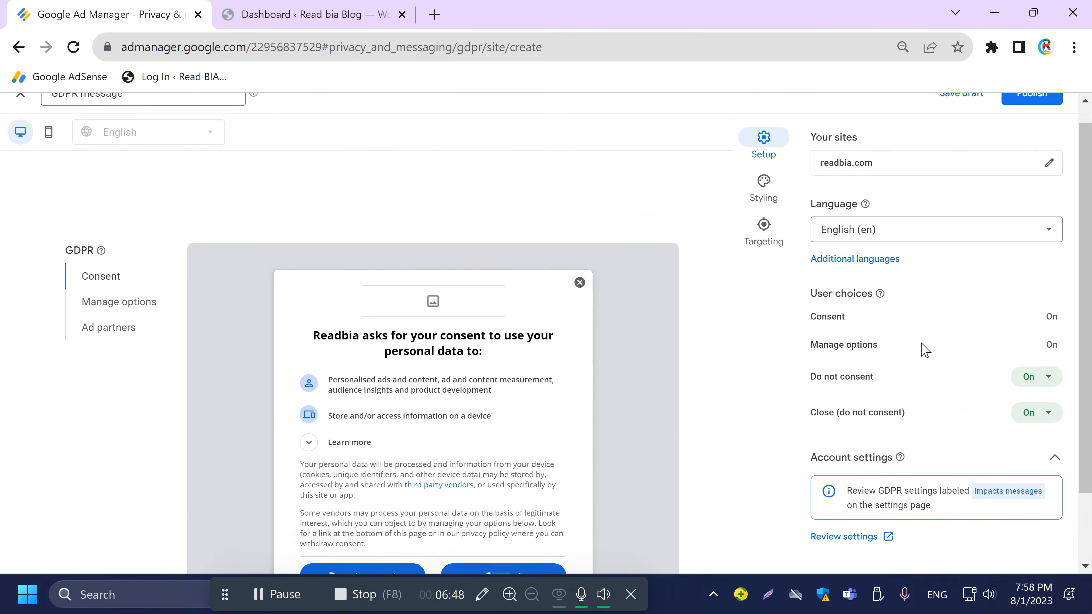
Step: Try to publish the GDPR message and choose to add the required logo
click(1025, 114)
click(671, 391)
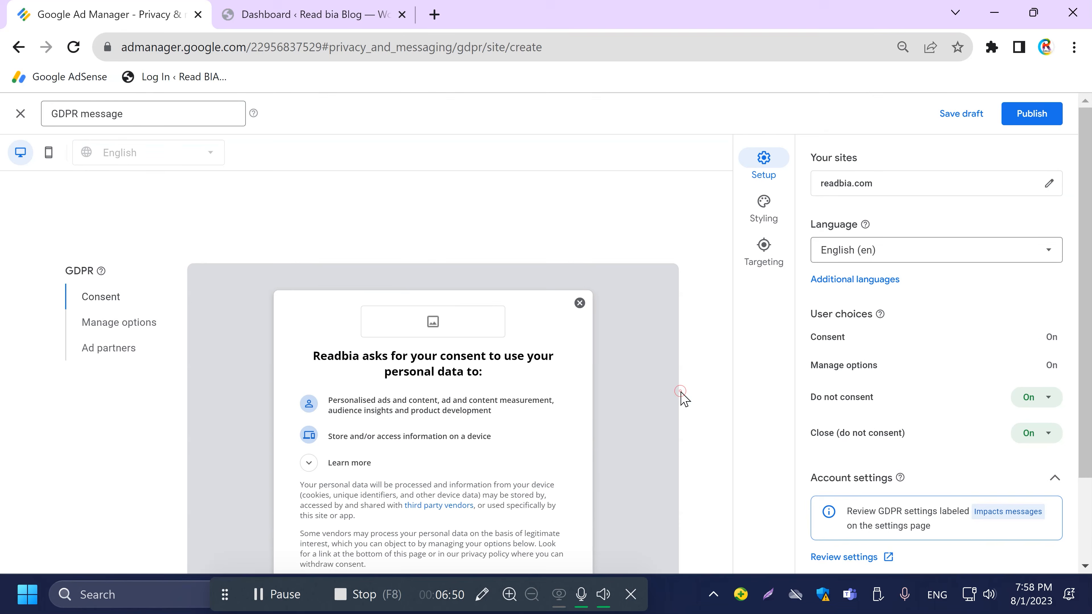
click(74, 115)
triple_click(74, 115)
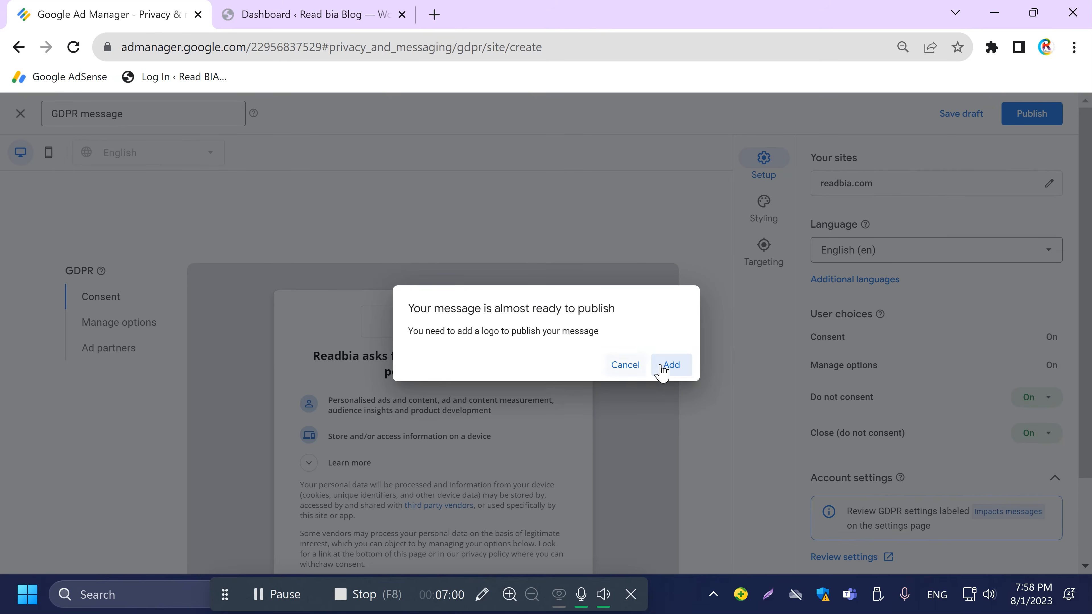
click(684, 370)
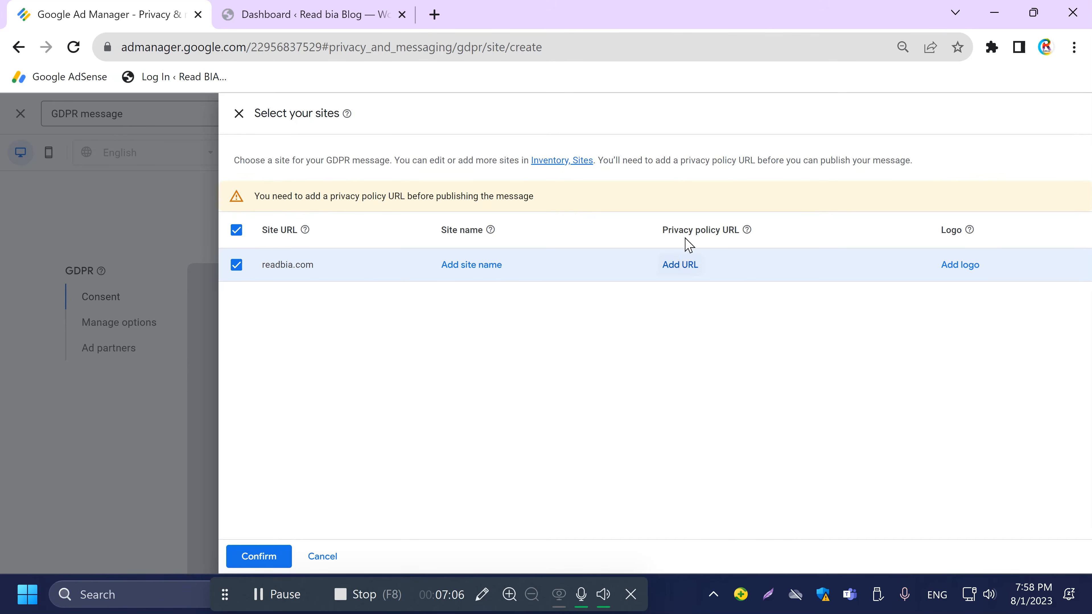
Step: Add the site name "Readbia" for readbia.com in the site selection and save it
triple_click(680, 230)
click(478, 268)
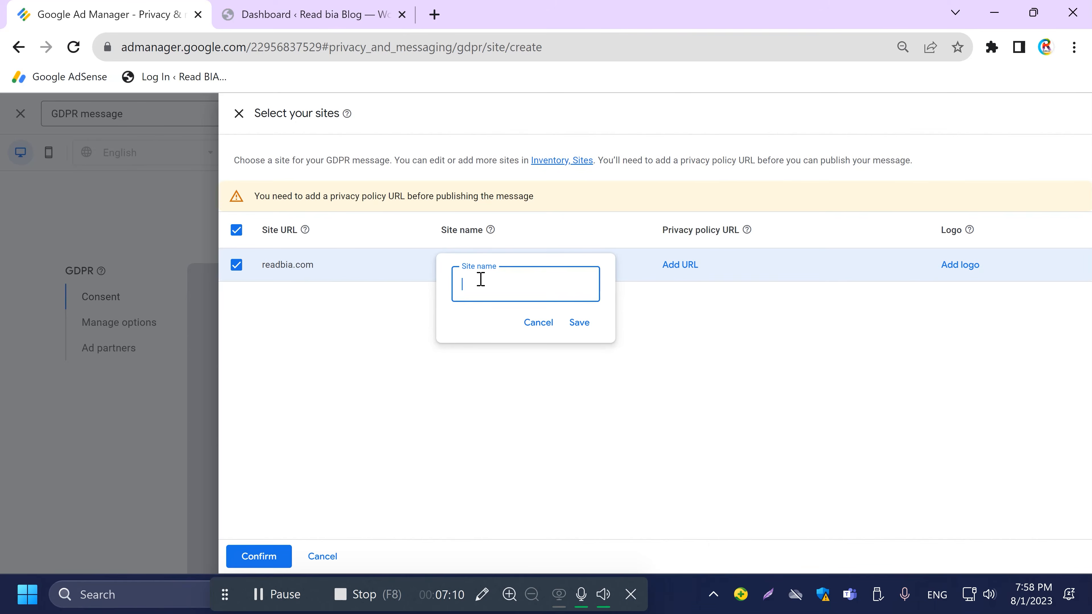
text(Rer)
key(BackSpace)
key(F11)
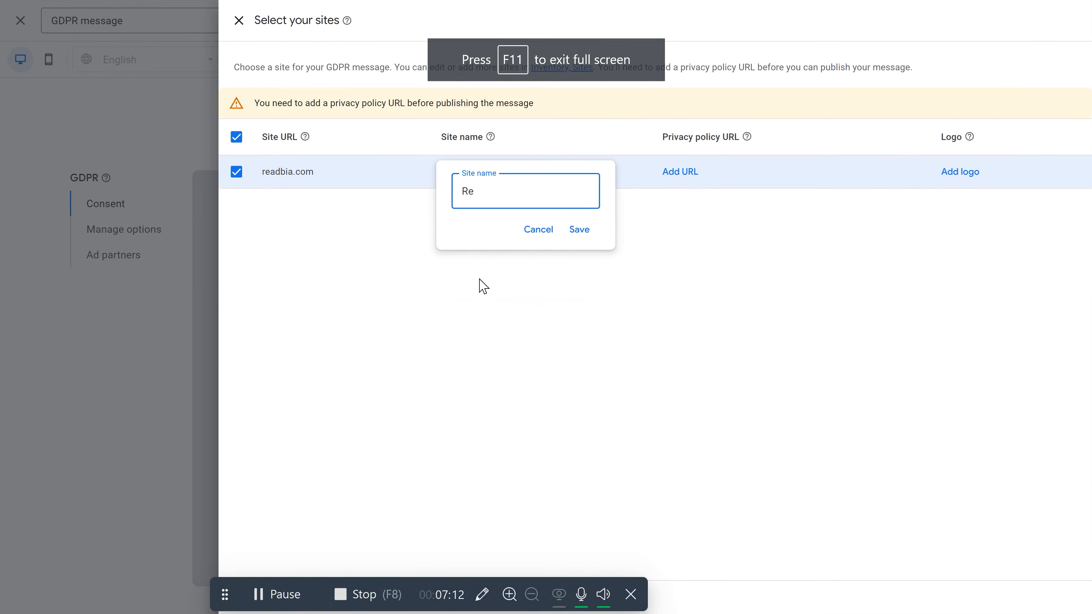
key(F11)
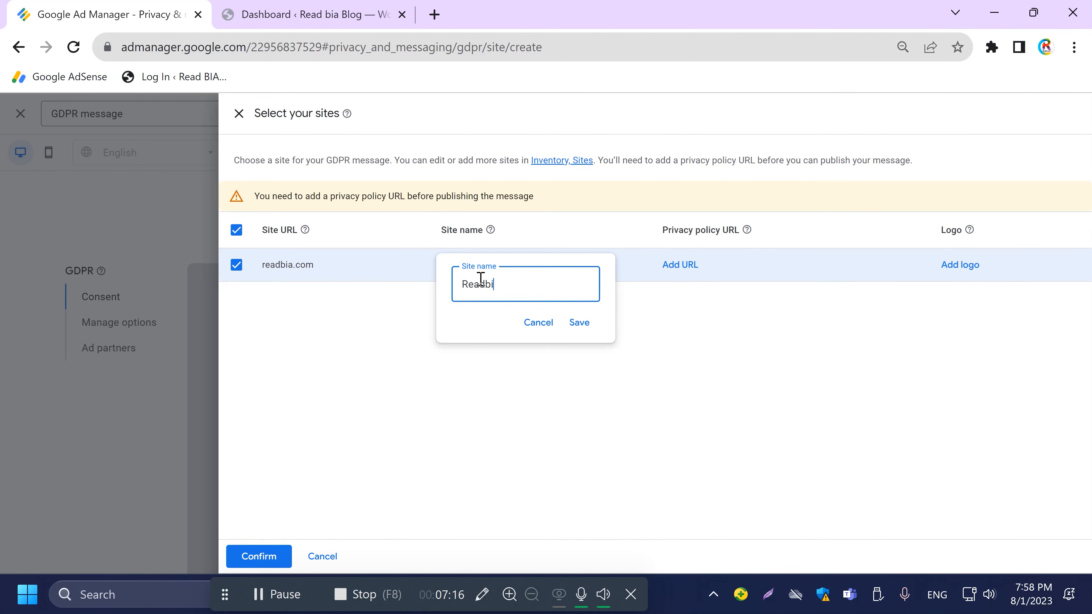
click(579, 322)
Step: Start adding the privacy policy URL for readbia.com, then switch to the WordPress dashboard and open the list of all pages
click(665, 264)
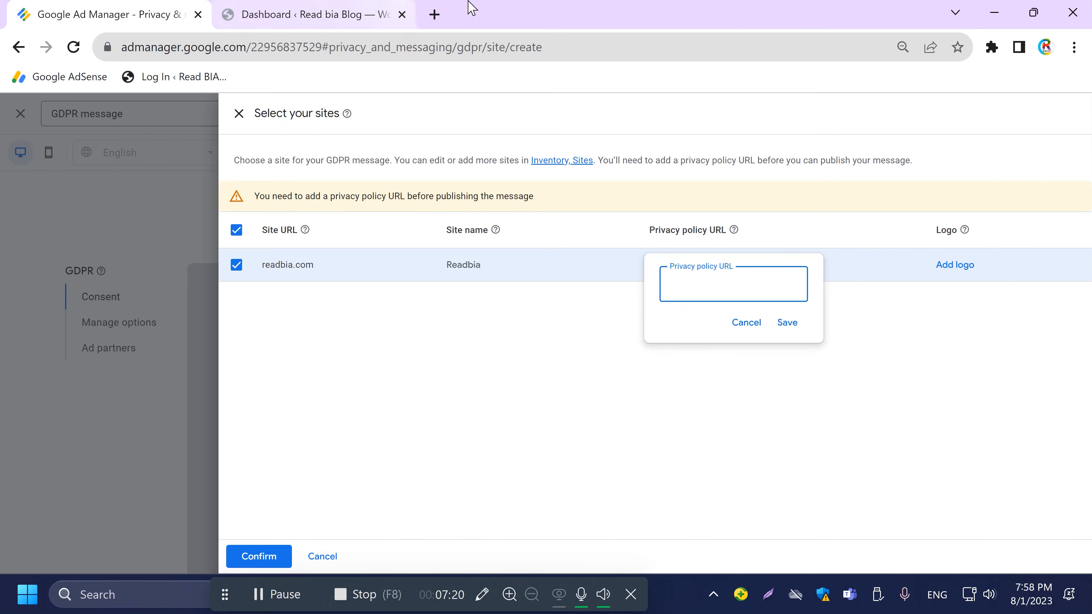
click(366, 14)
mouse_move(91, 116)
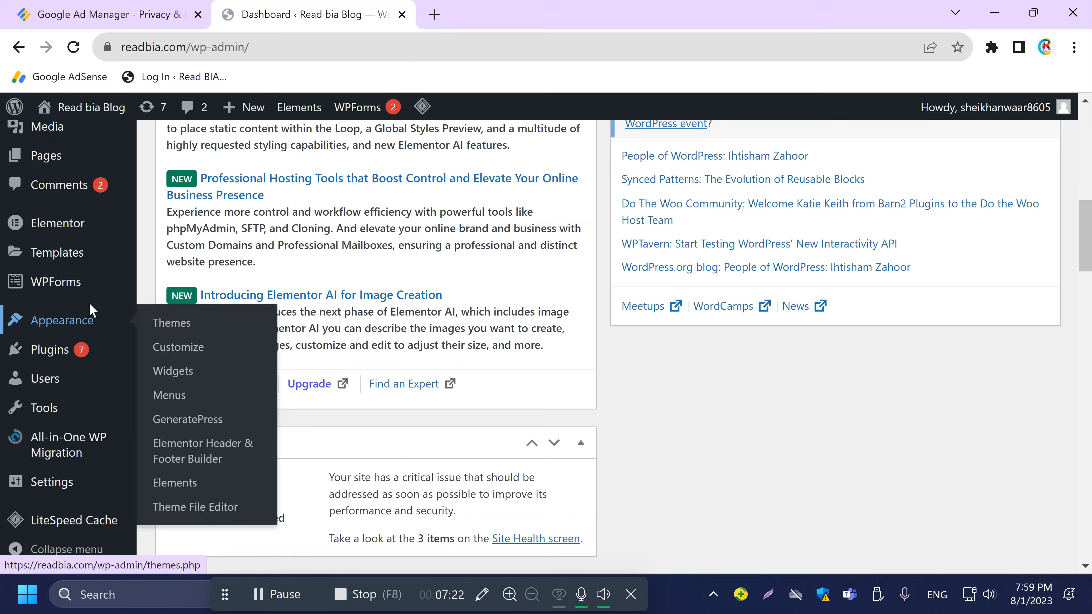
scroll(65, 387, up, 2)
mouse_move(76, 273)
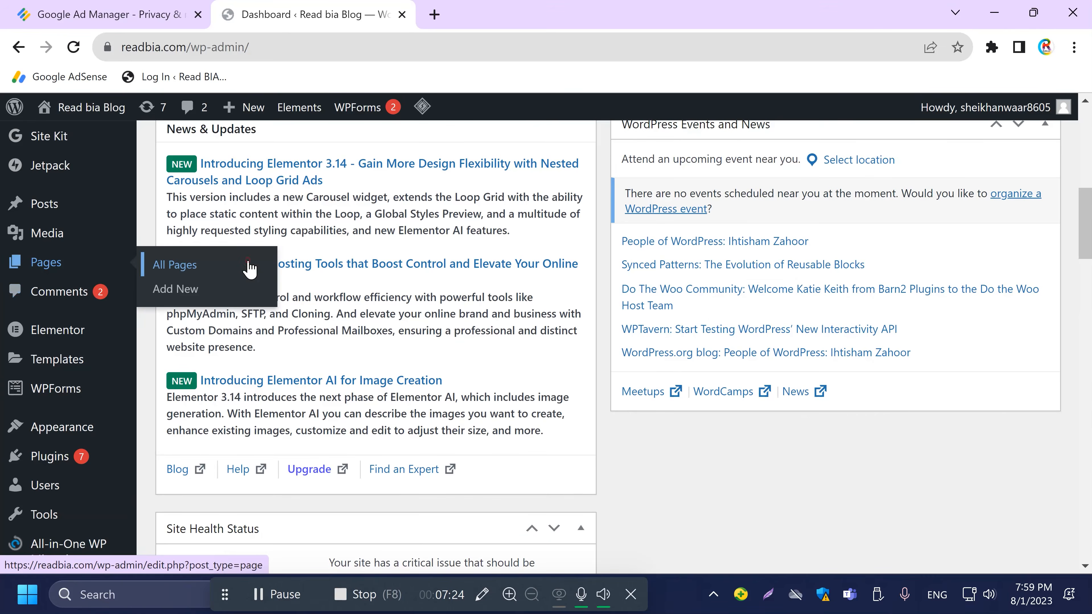
click(247, 270)
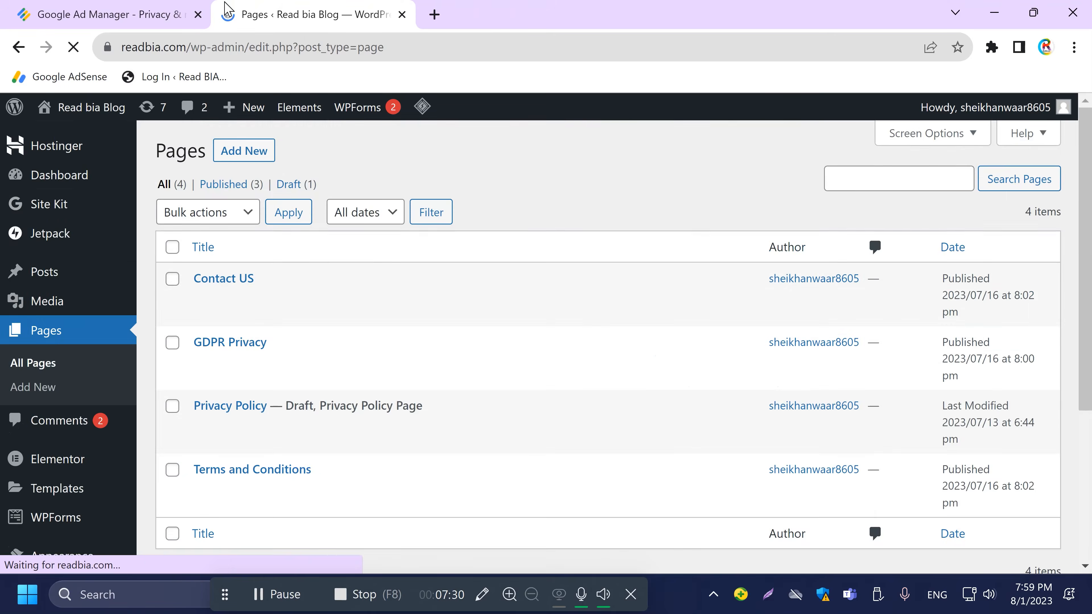
Step: Copy the GDPR Privacy page's link from WordPress and save it as readbia.com's privacy policy URL in Ad Manager
scroll(292, 250, down, 3)
scroll(288, 301, up, 3)
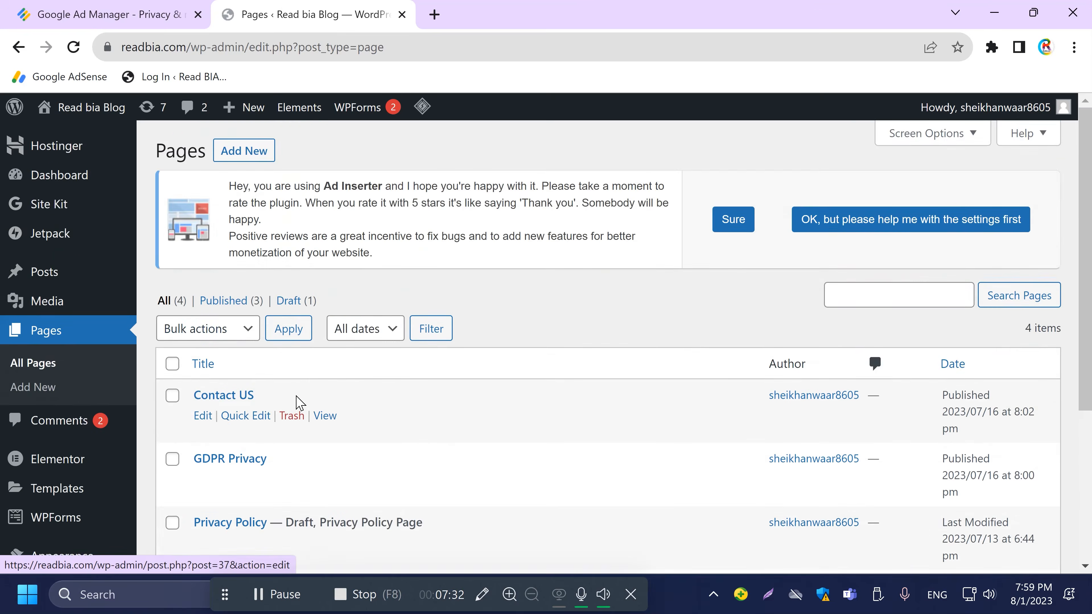
scroll(275, 395, down, 2)
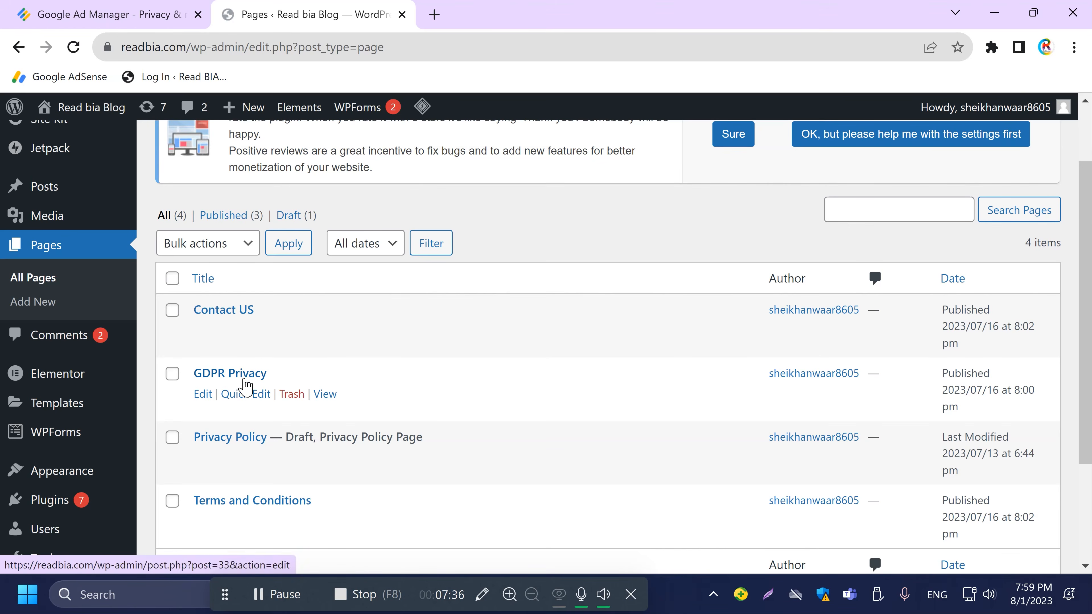
right_click(332, 396)
click(419, 350)
key(ctrl+Tab)
right_click(752, 273)
click(790, 411)
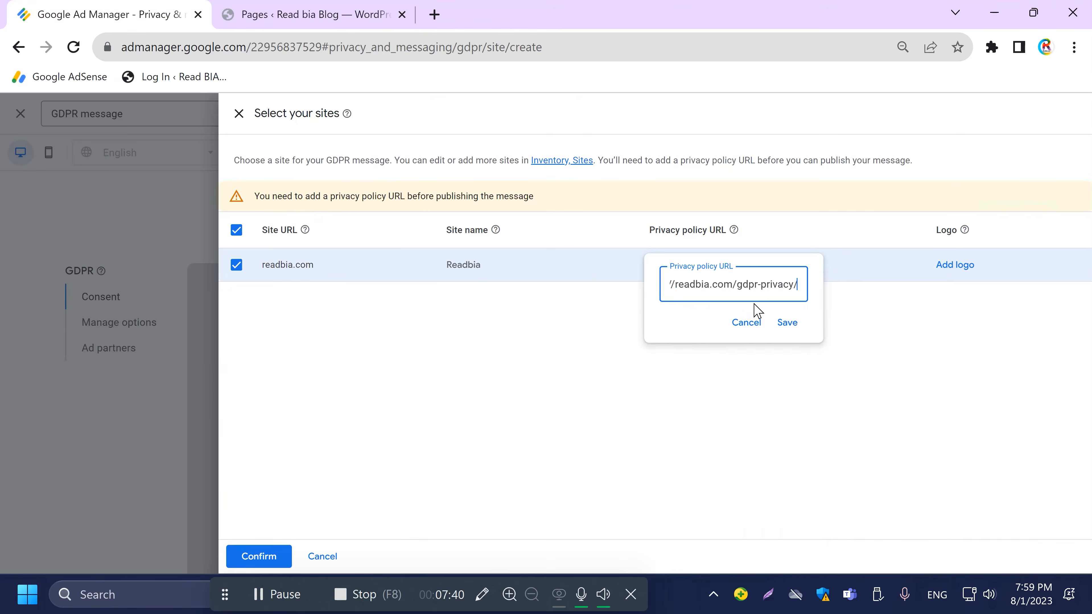
click(790, 330)
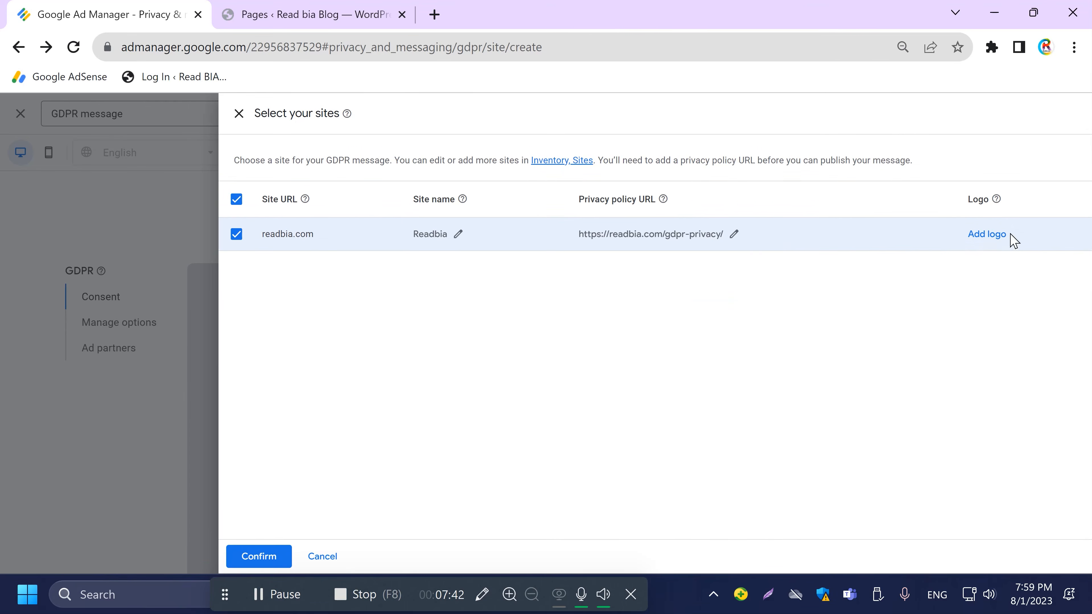
Step: Upload untitled-4_4x.jpg from Downloads as the readbia.com logo and confirm the site selection for the GDPR message
click(989, 237)
click(660, 320)
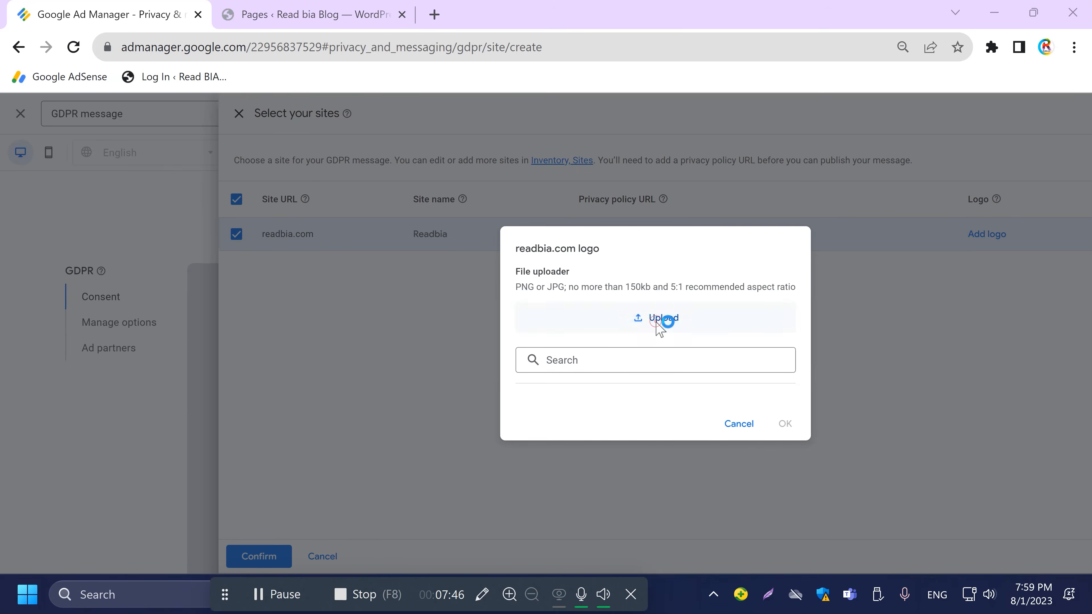
click(73, 182)
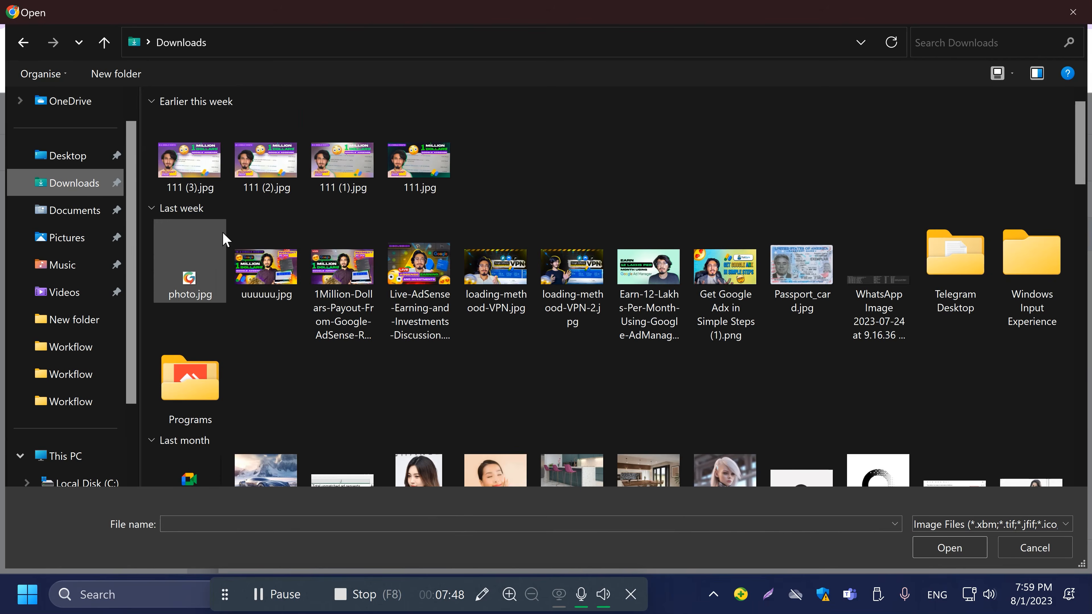
scroll(510, 297, down, 5)
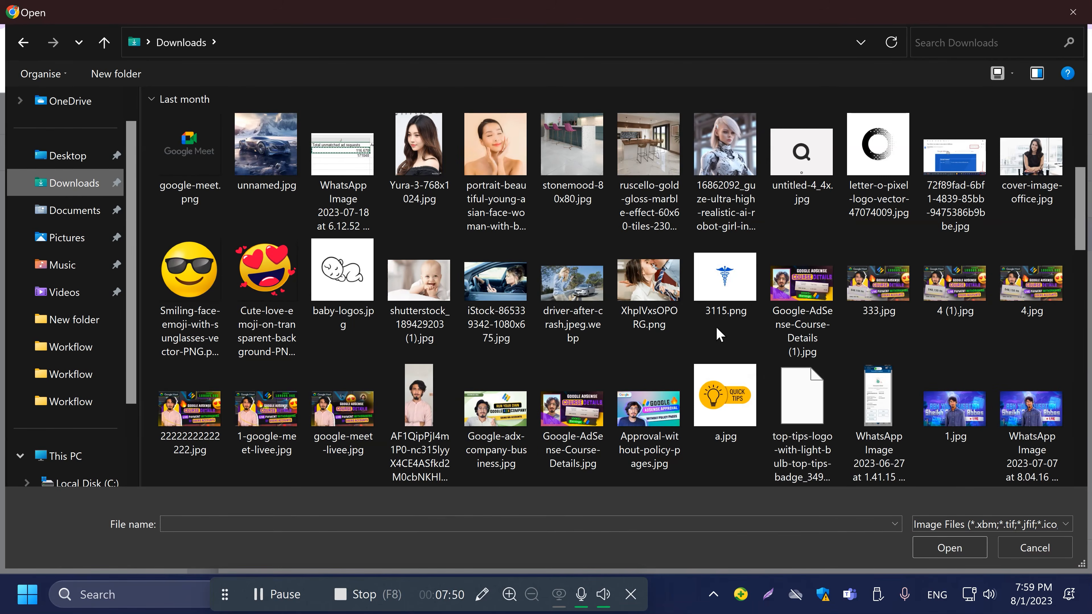
scroll(731, 366, up, 4)
double_click(802, 381)
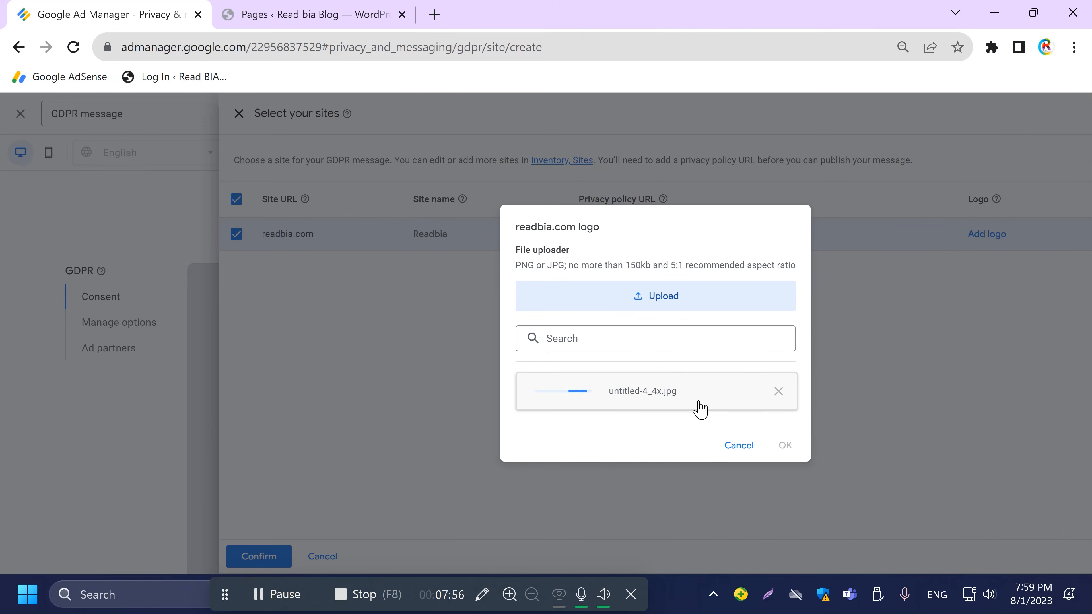
click(784, 446)
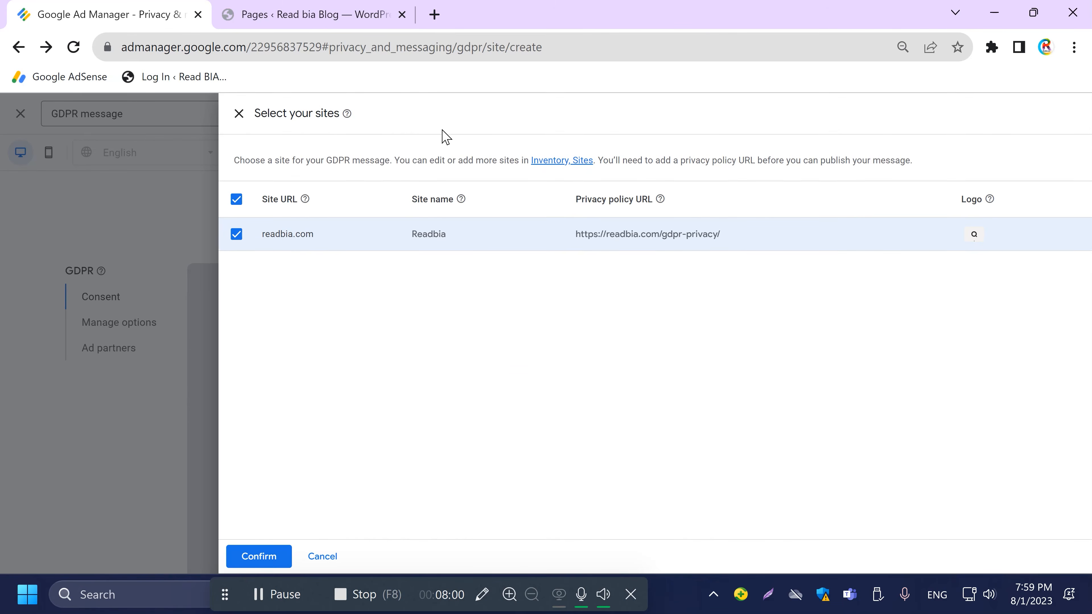
click(282, 556)
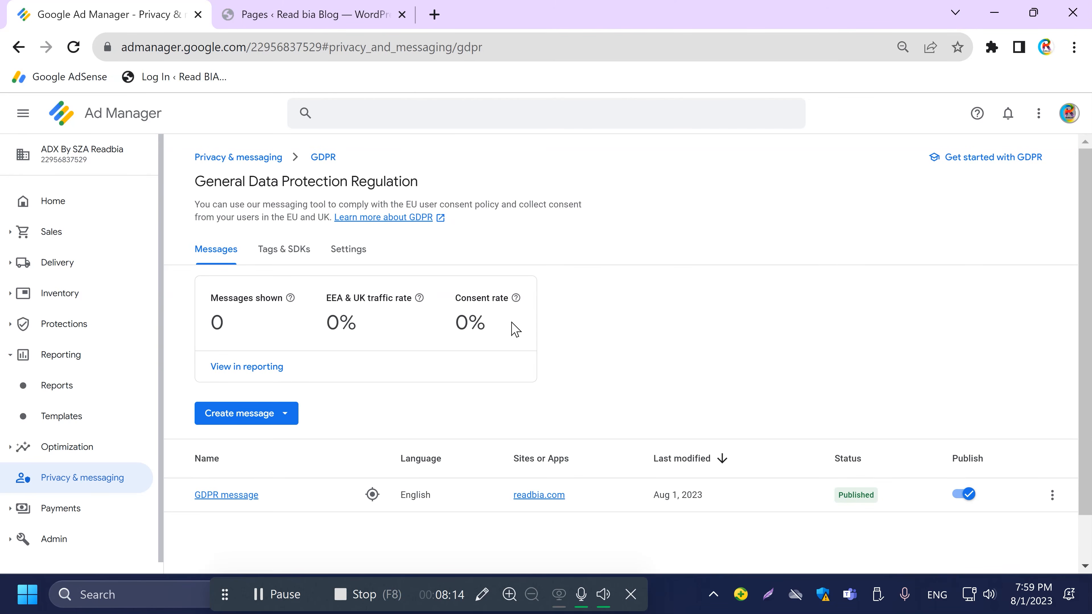
Step: Search the web in a new browser tab for "gdpr page generator" and open the GDPR Privacy Policy Generator site
click(434, 14)
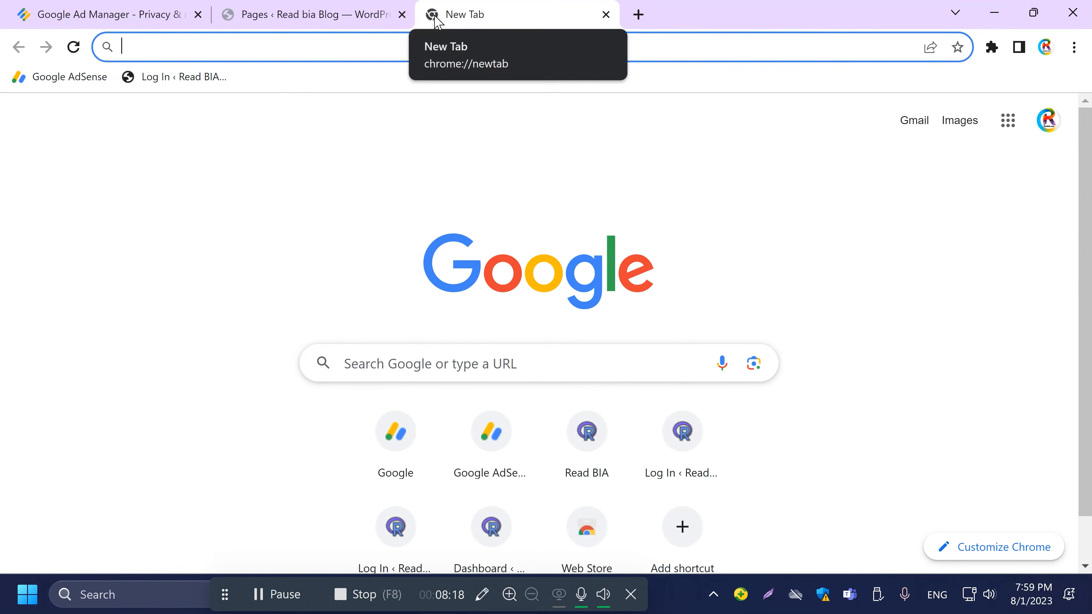
text(gdpr stands for)
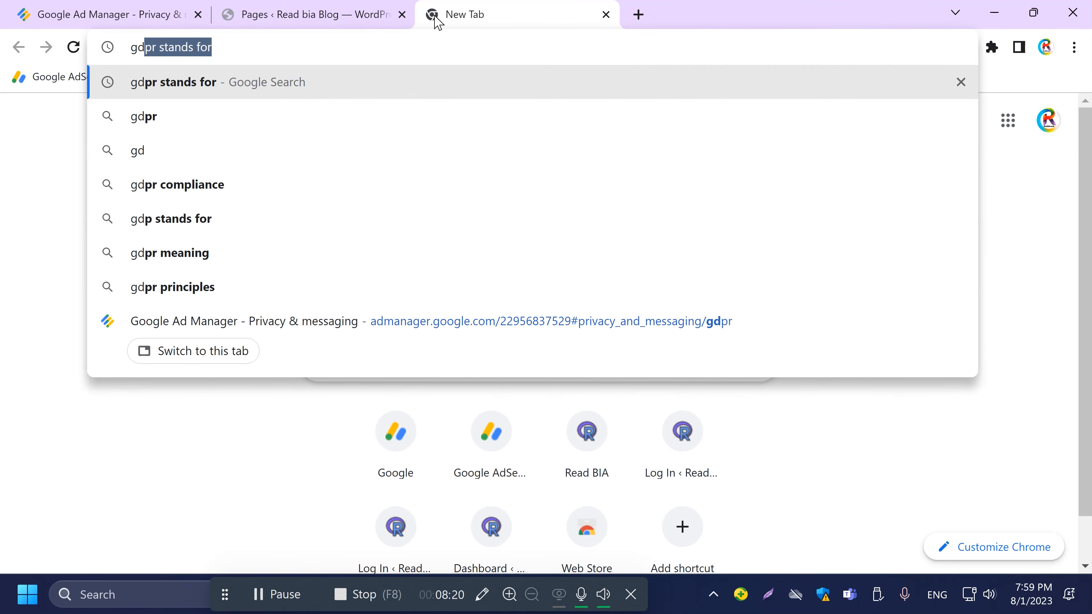
key(Left)
key(Down)
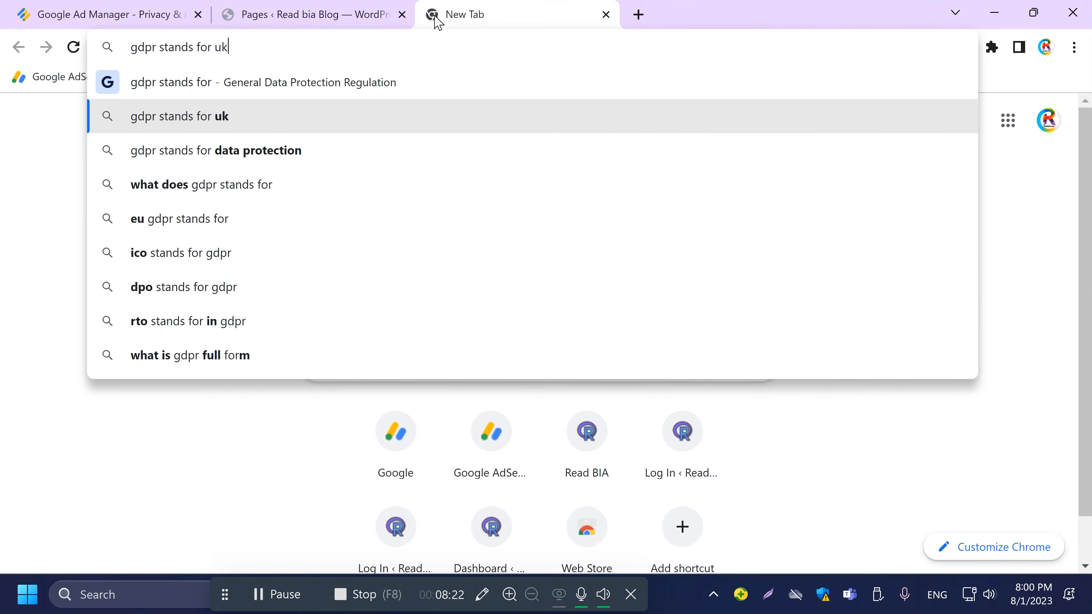
key(Up)
key(BackSpace)
key(BackSpace)
key(BackSpace)
key(BackSpace)
key(BackSpace)
key(BackSpace)
key(BackSpace)
key(BackSpace)
key(BackSpace)
key(BackSpace)
text(pr p)
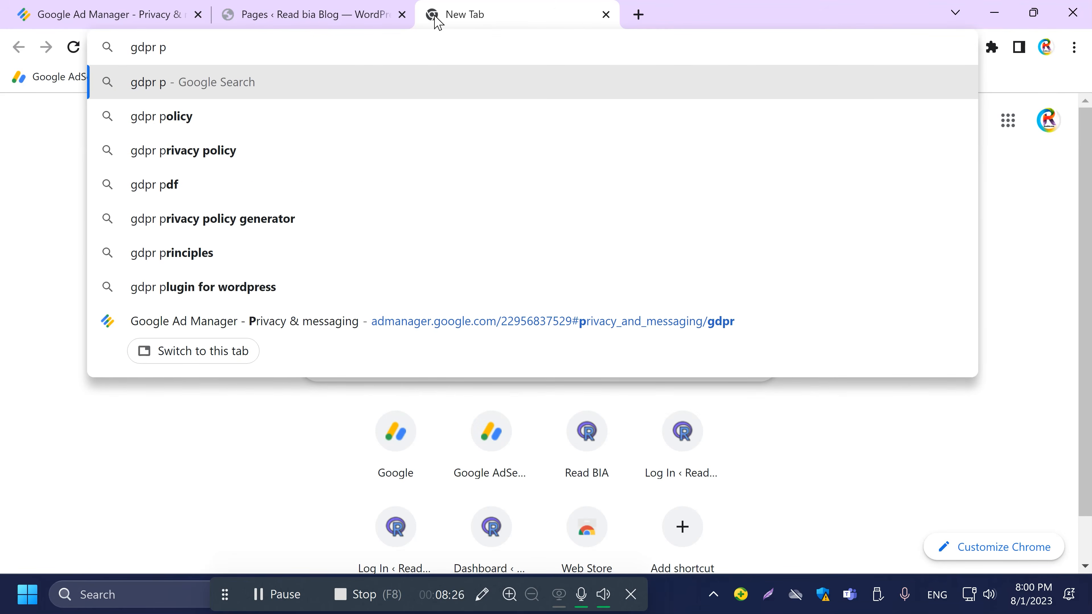
text(agv)
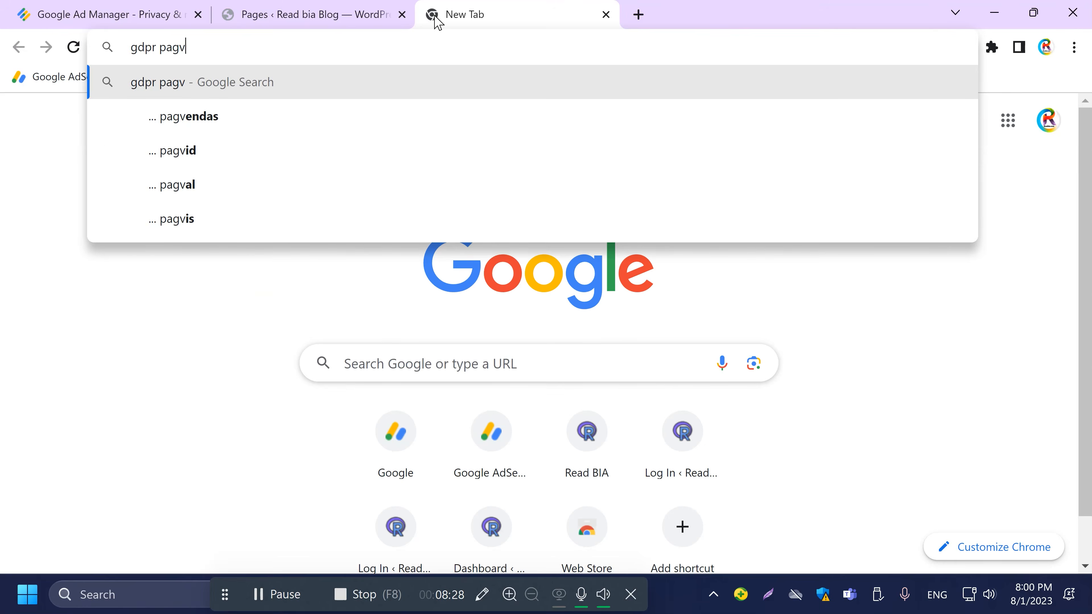
key(BackSpace)
key(Down)
key(Down)
key(Return)
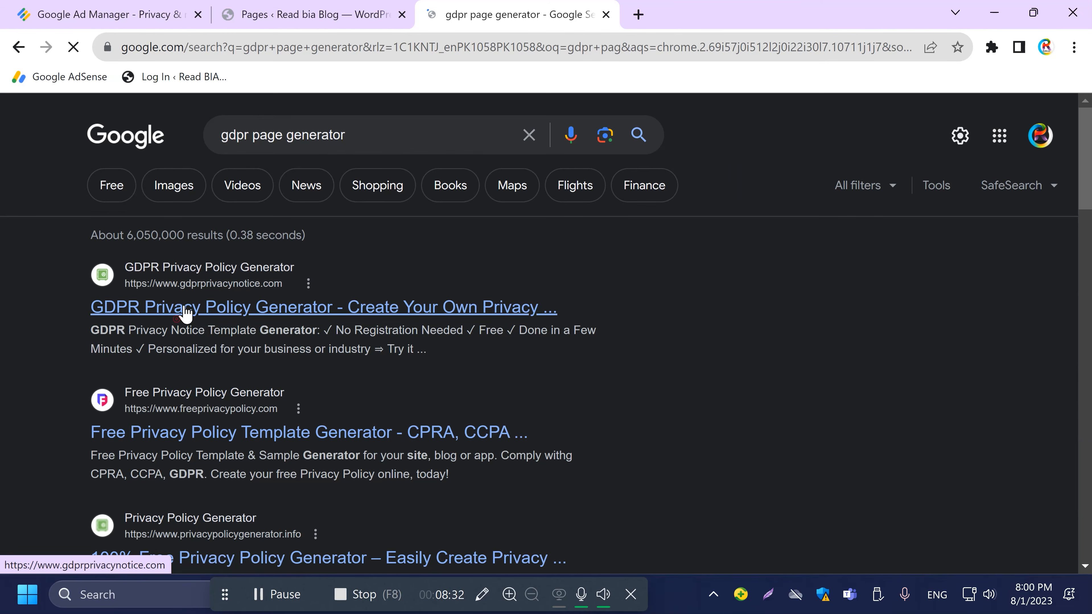
click(284, 307)
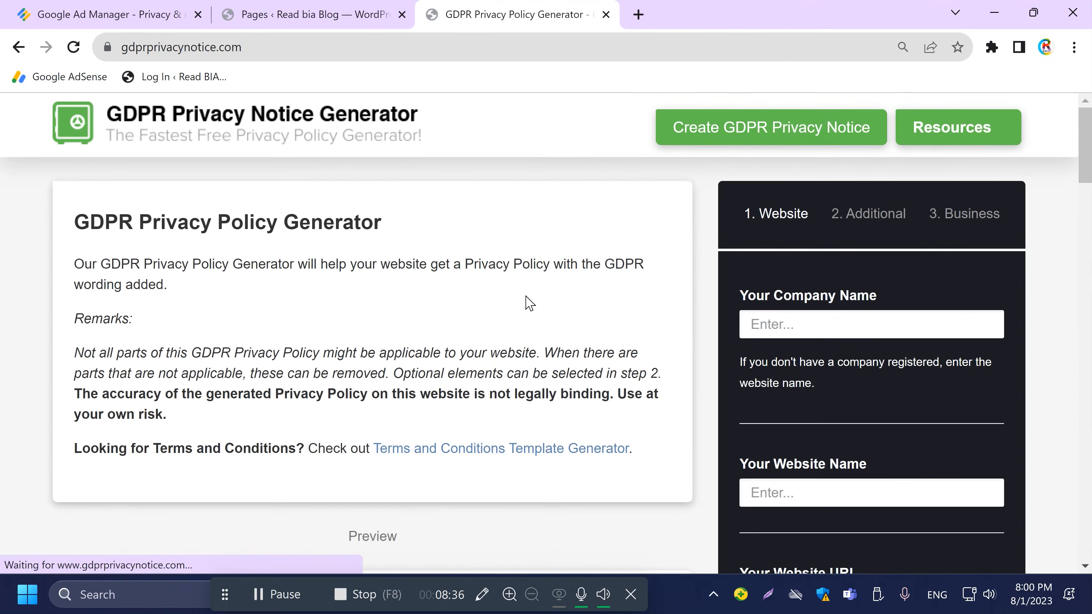
Step: Examine the GDPR Privacy Policy Generator's form and read through its sample policy down to the Consent section
scroll(873, 339, down, 6)
scroll(793, 390, up, 6)
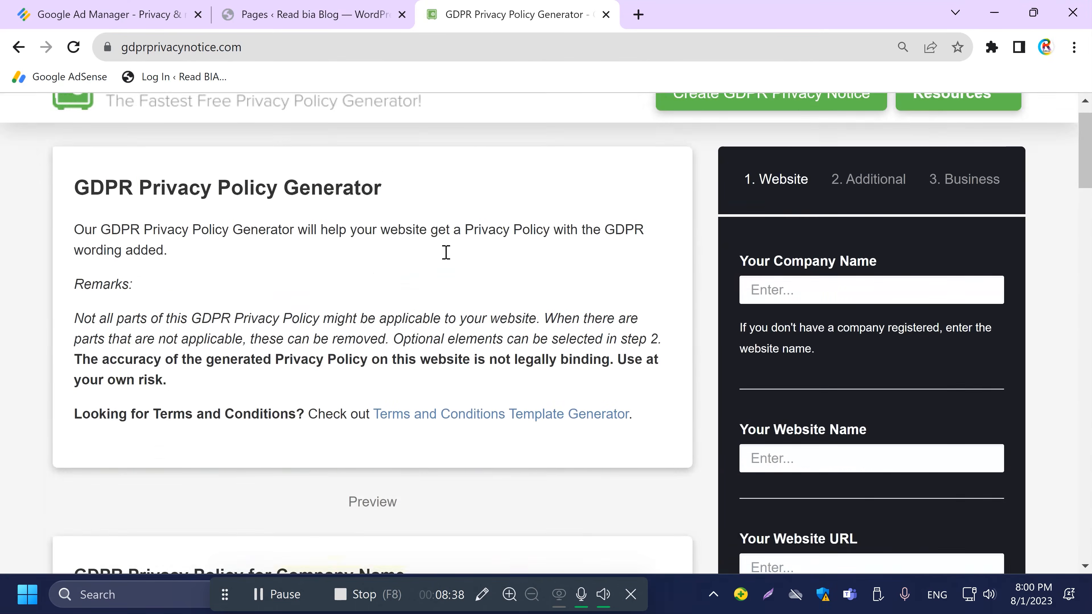
scroll(505, 334, down, 10)
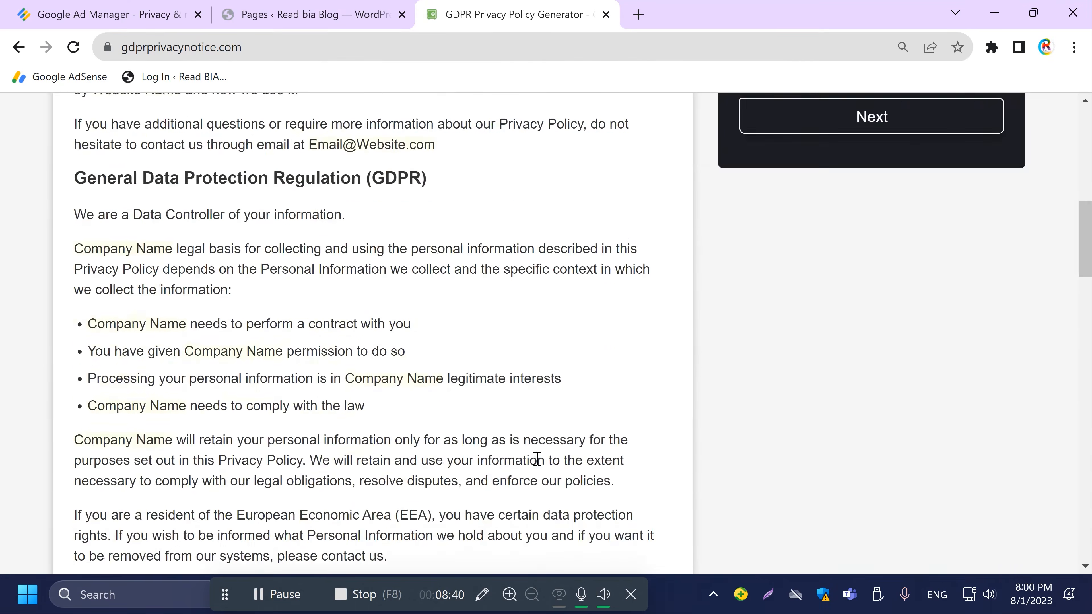
scroll(341, 324, up, 4)
scroll(312, 346, down, 13)
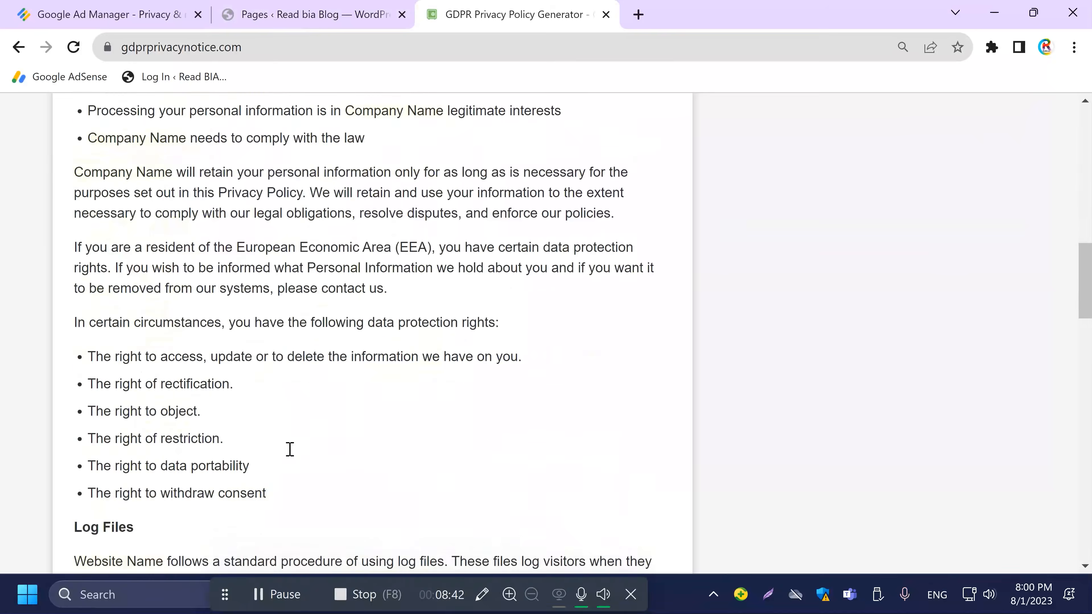
scroll(334, 435, down, 20)
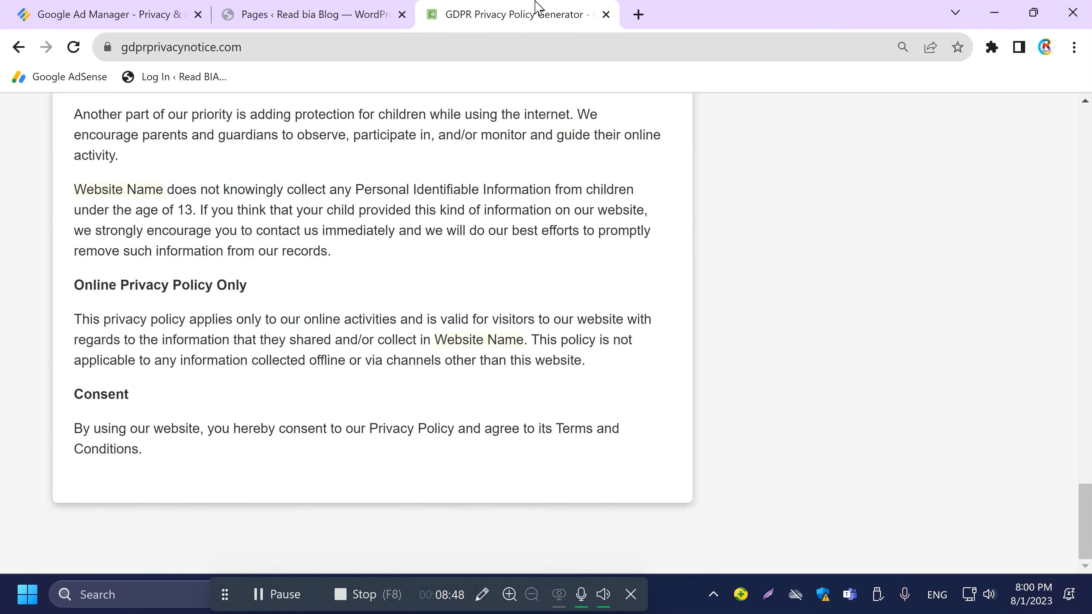
Step: Copy the GDPR Privacy page's link address from the WordPress page list, then open the Home overview in Ad Manager
click(332, 6)
scroll(288, 390, down, 2)
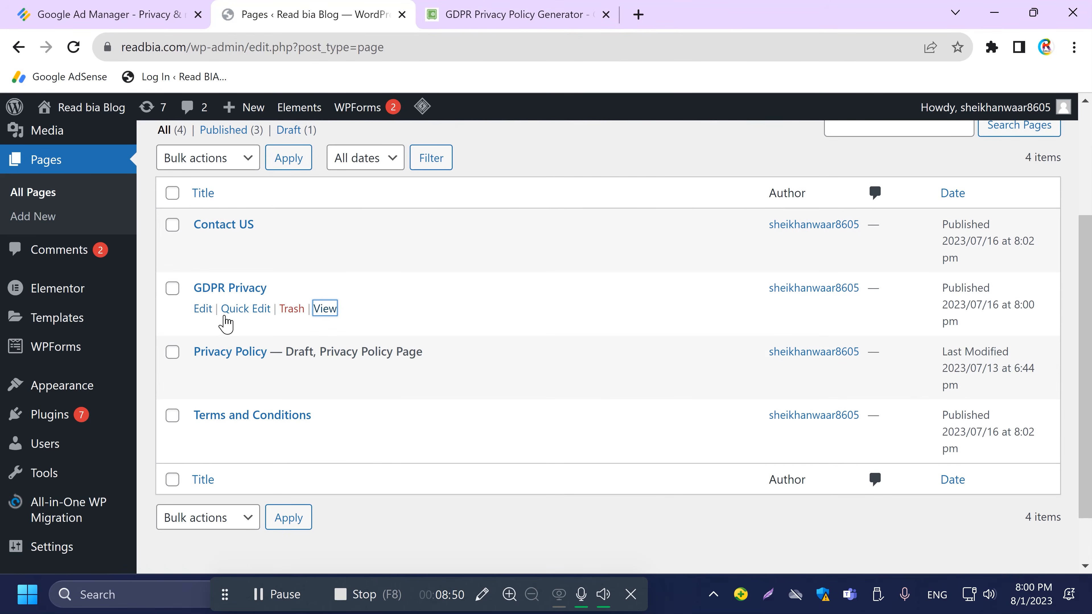
drag(195, 288, 267, 289)
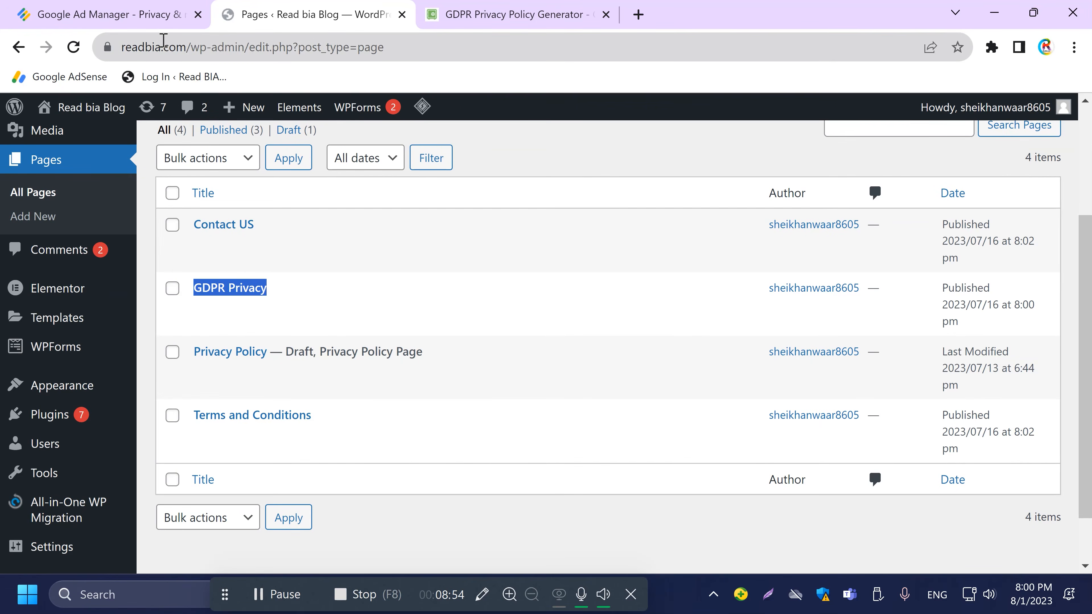
click(191, 11)
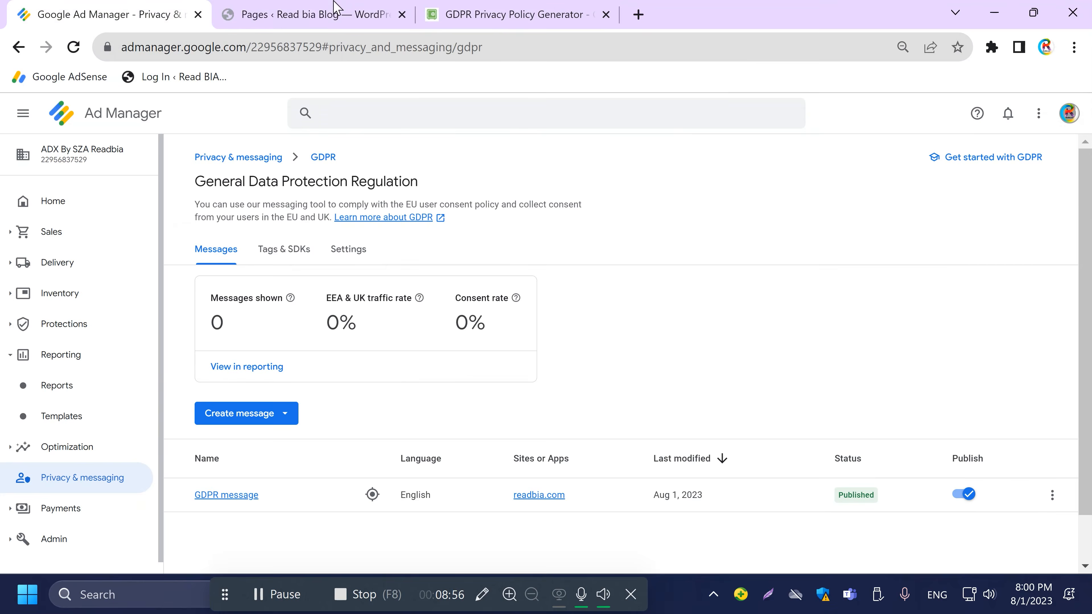
click(338, 10)
right_click(327, 308)
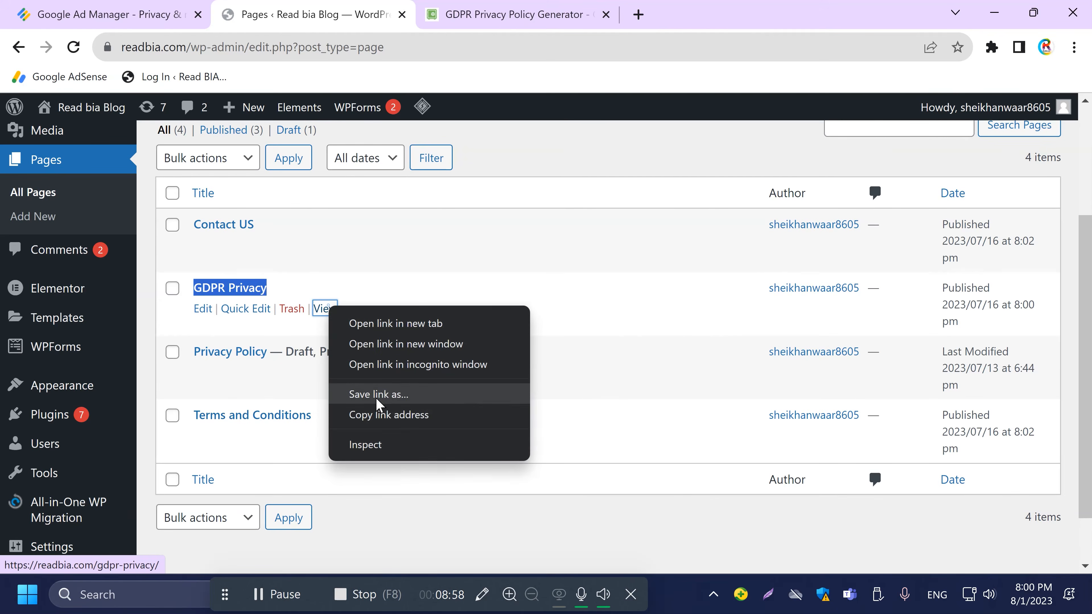
click(392, 415)
key(ctrl+shift+Tab)
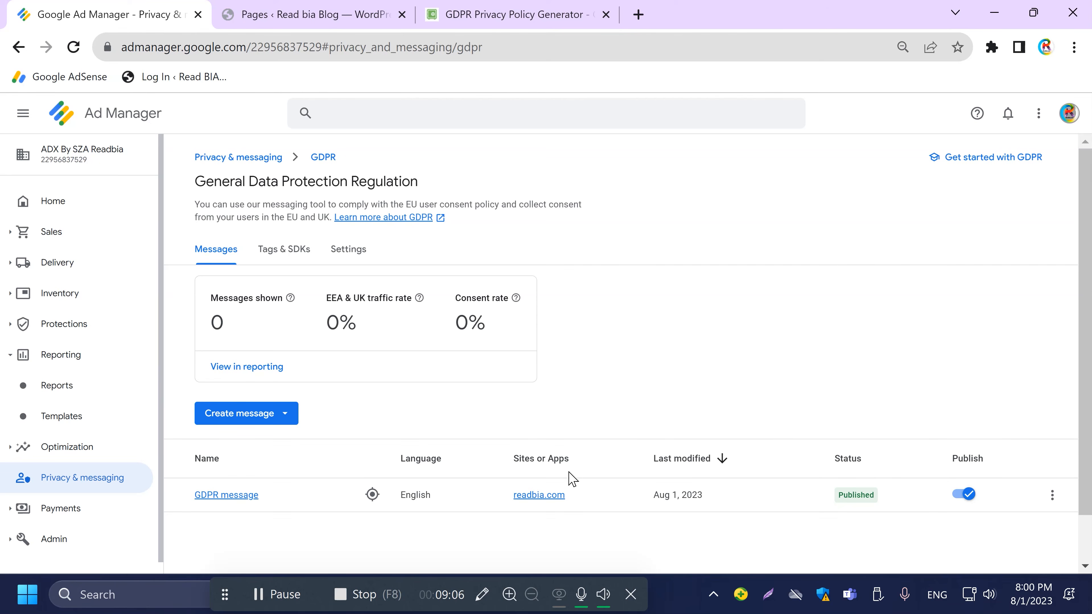
click(85, 201)
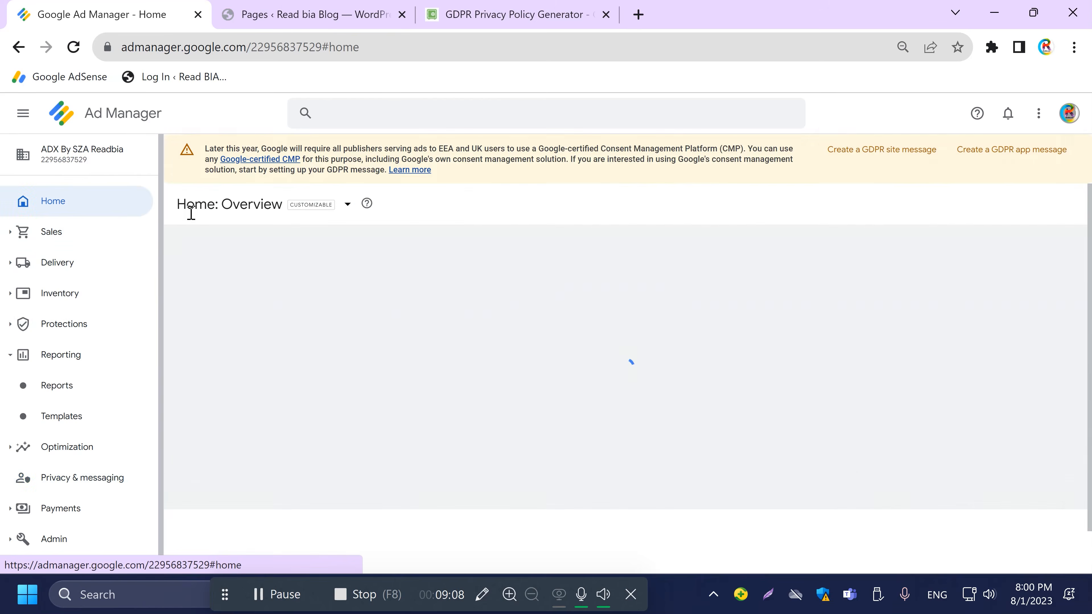